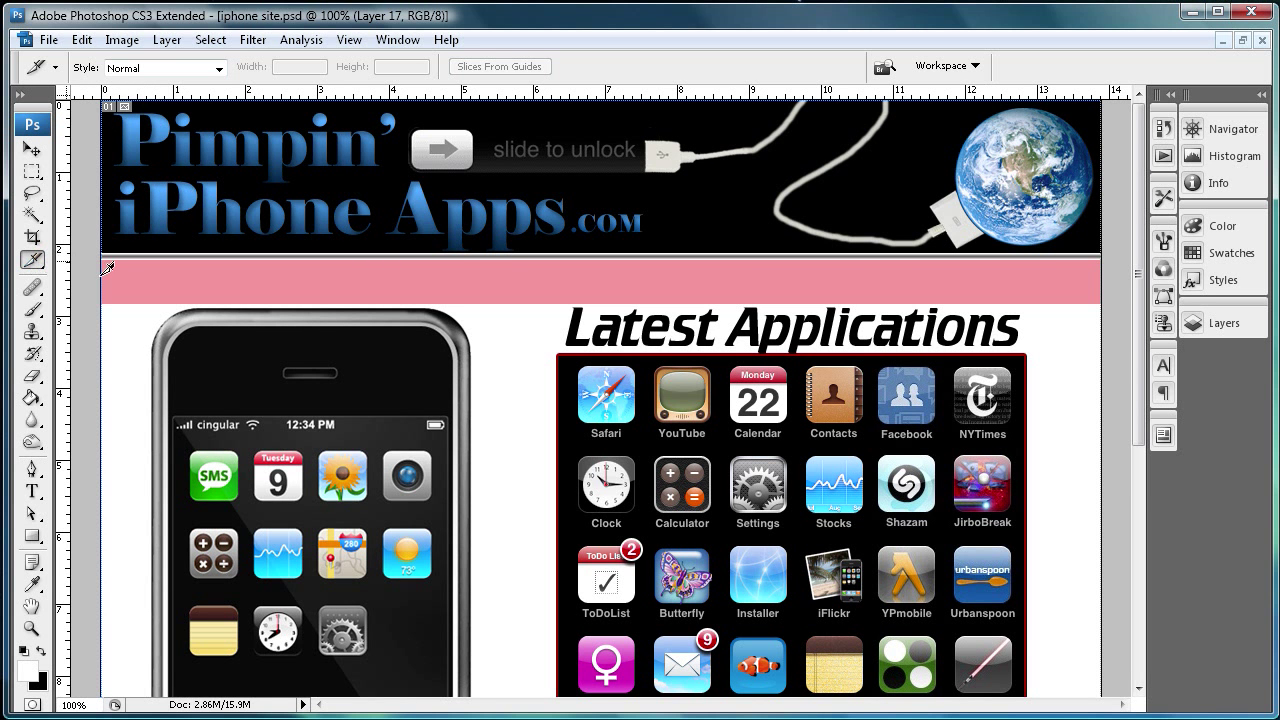
- Draw slice 01 around the Pimpin' iPhone Apps header banner
scroll(325, 390, "down", 5)
scroll(325, 390, "up", 2)
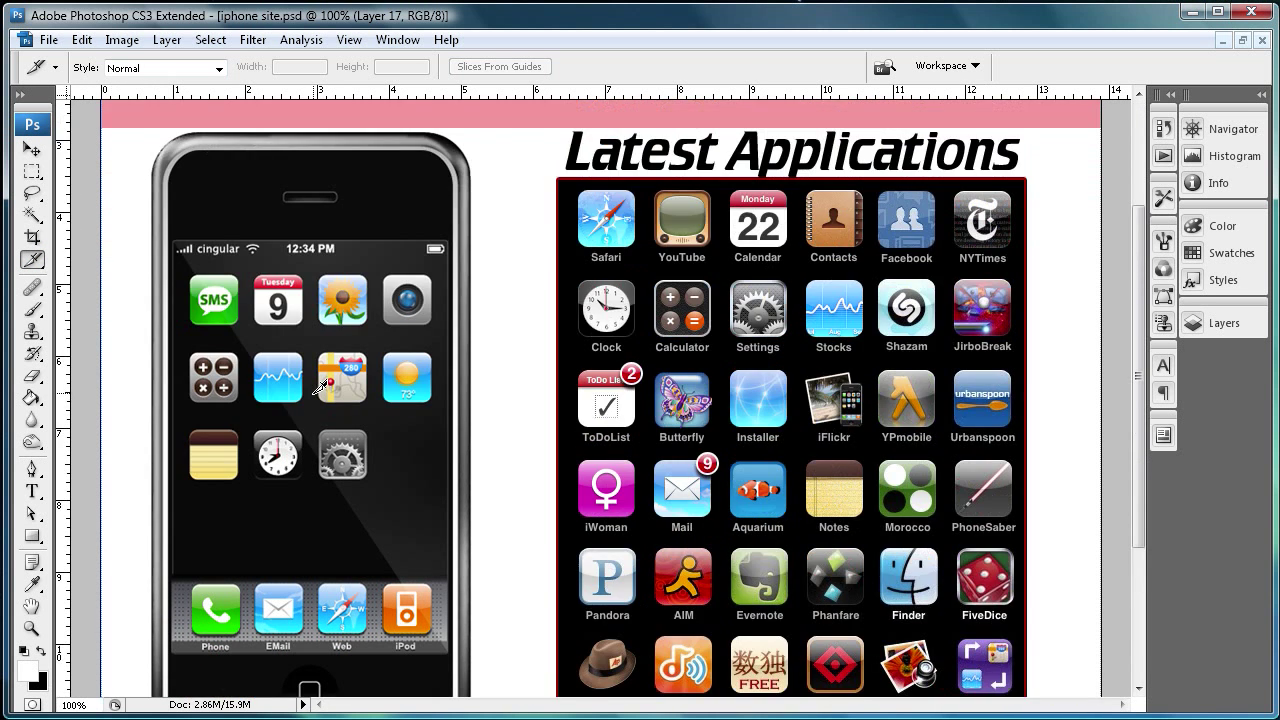
scroll(318, 388, "down", 1)
scroll(318, 388, "up", 1)
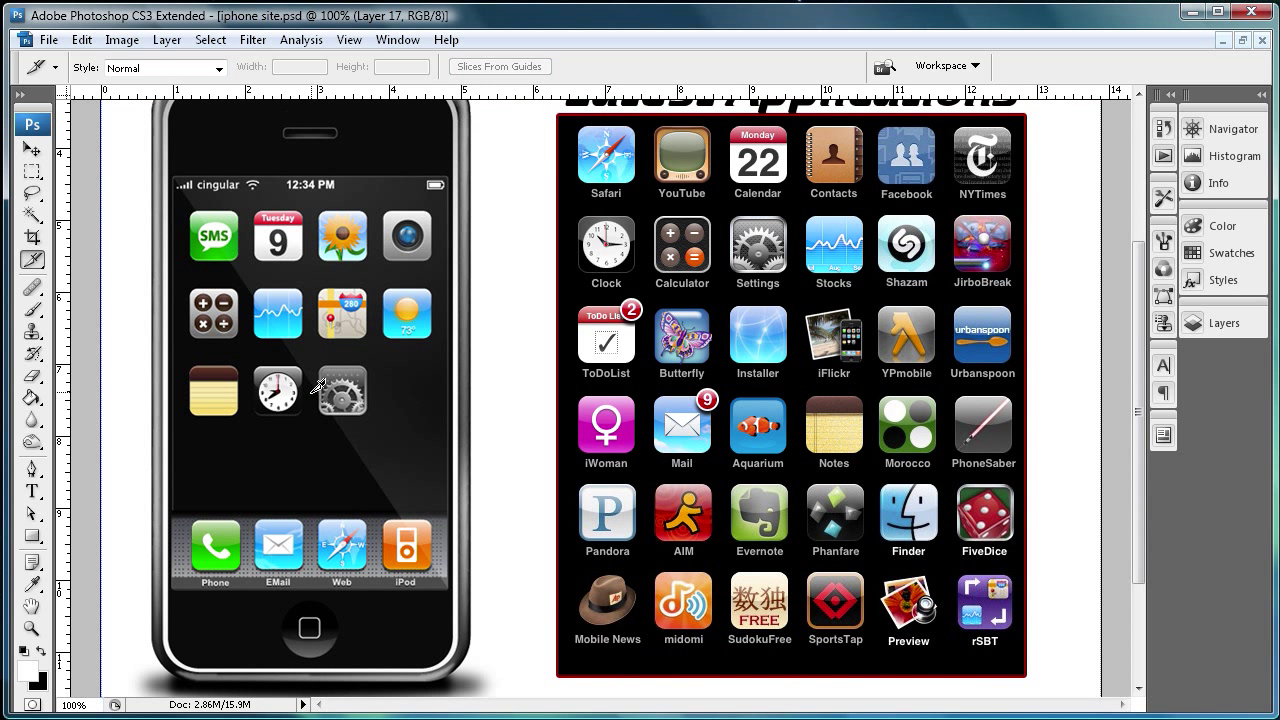
scroll(318, 386, "up", 1)
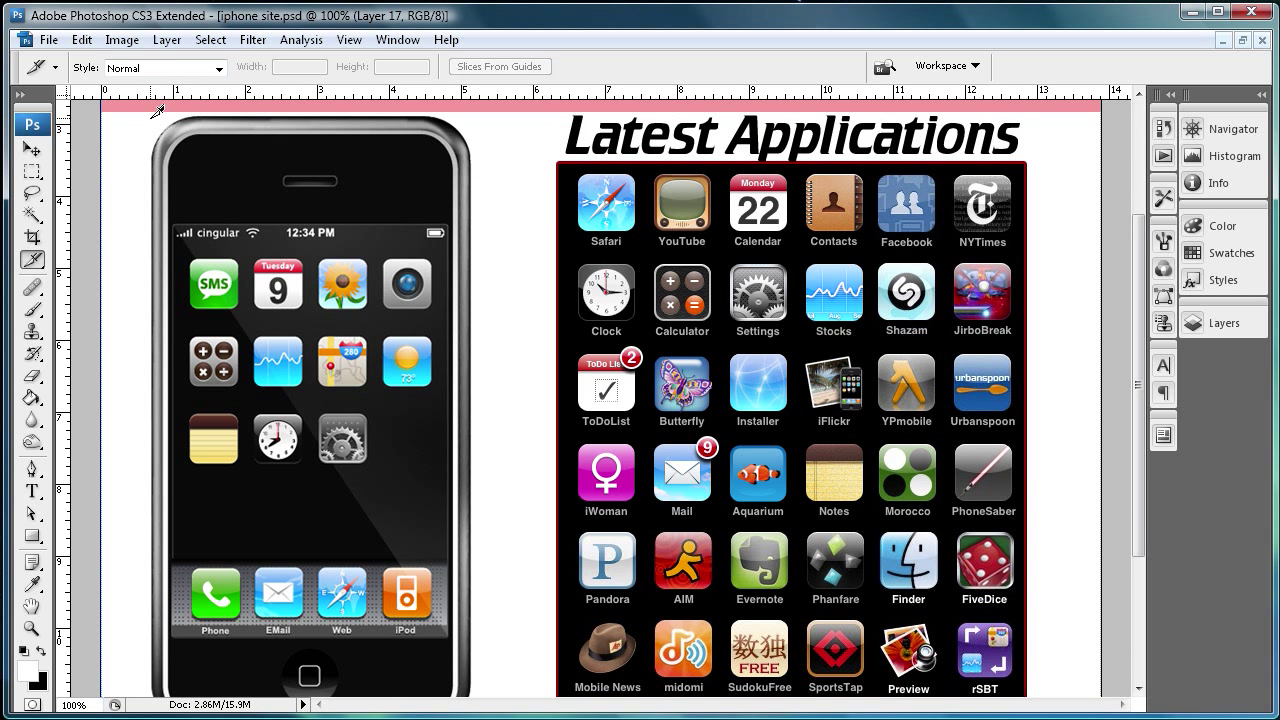
scroll(364, 316, "up", 4)
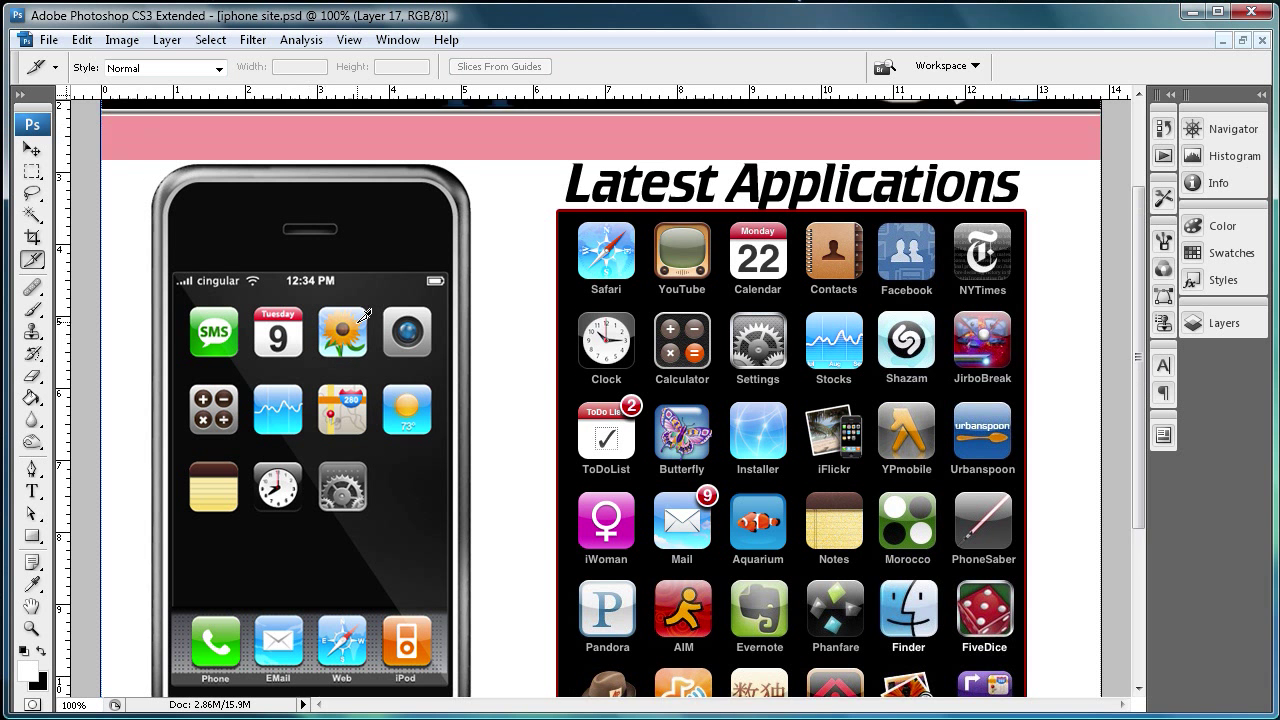
scroll(199, 373, "down", 2)
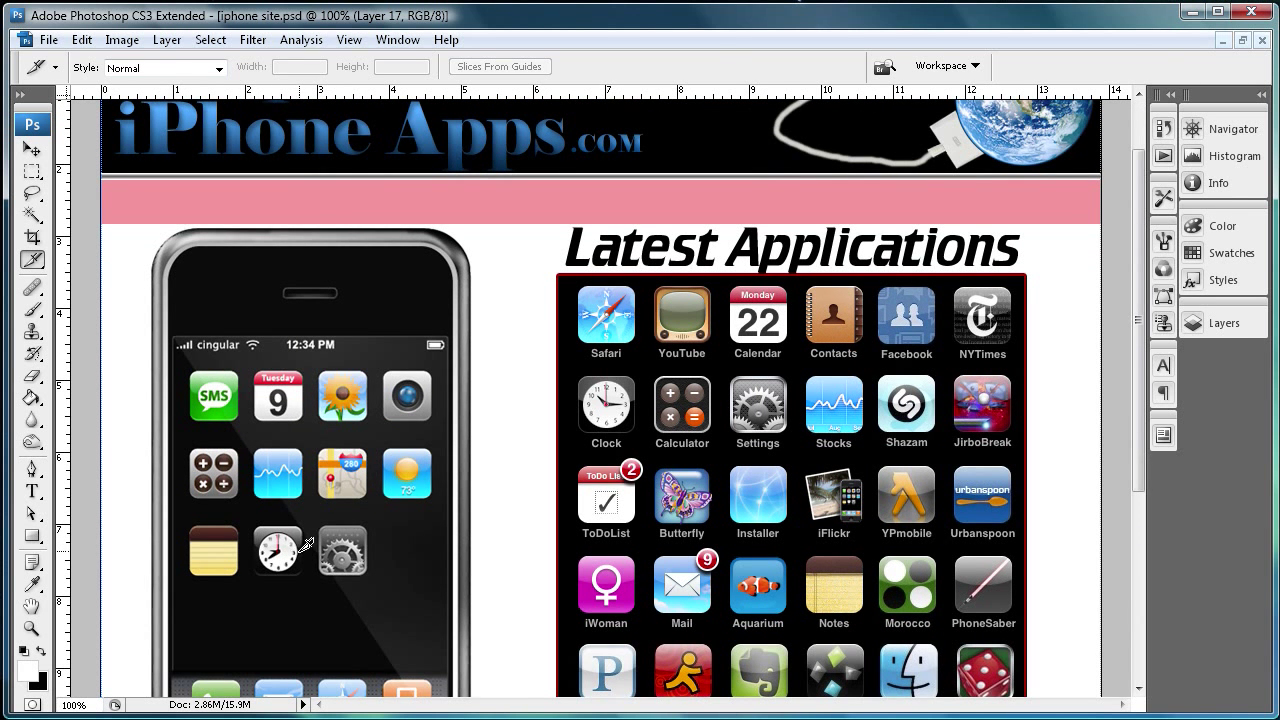
scroll(320, 437, "up", 2)
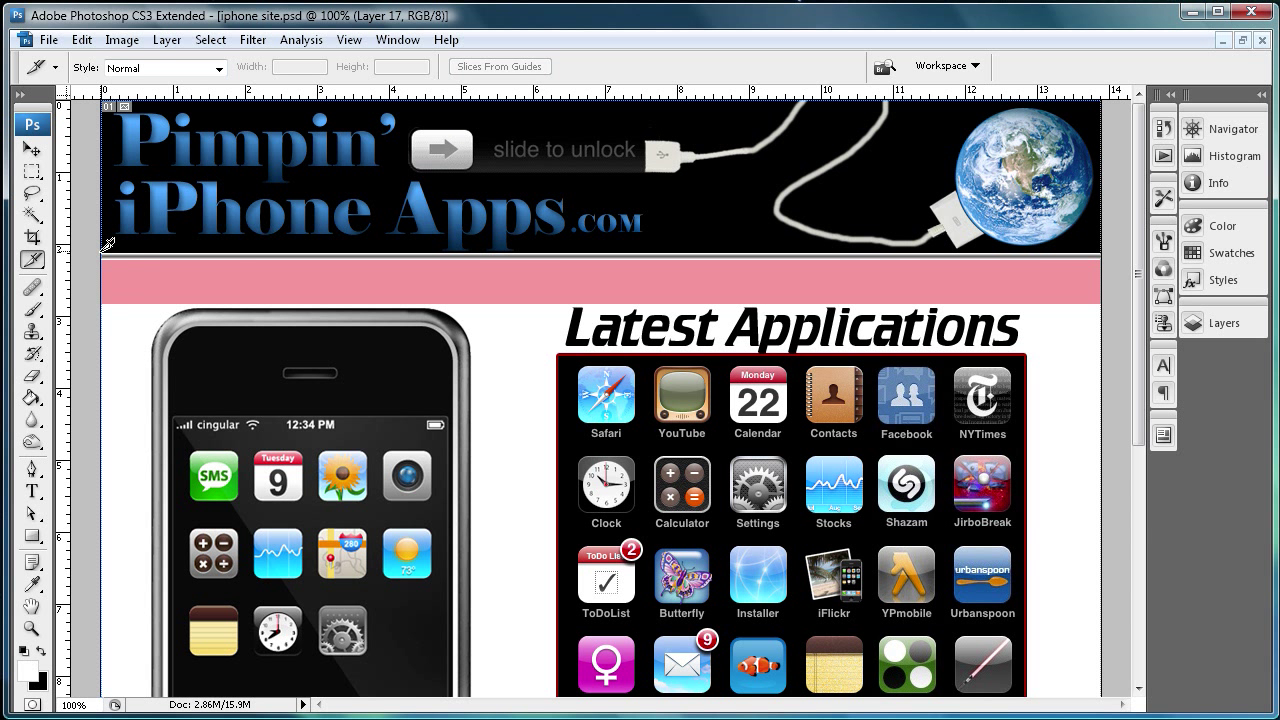
left_click_drag(113, 242, 1114, 91)
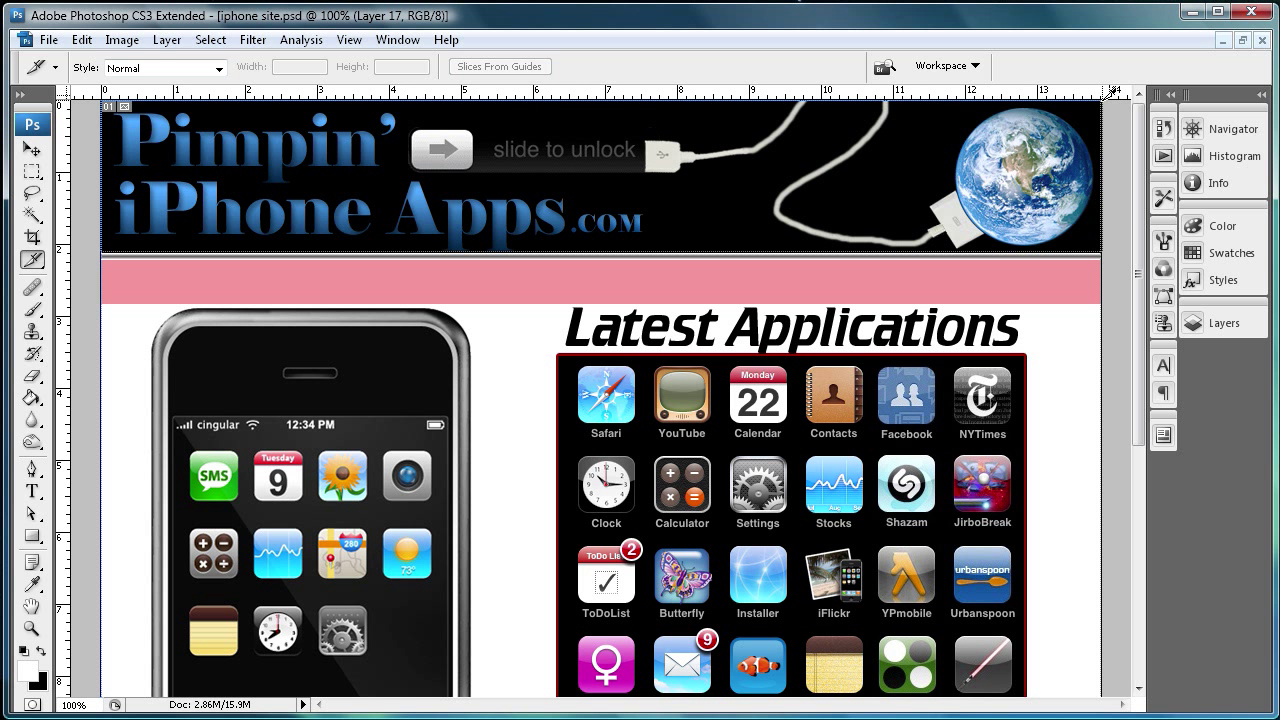
left_click_drag(1110, 92, 1110, 92)
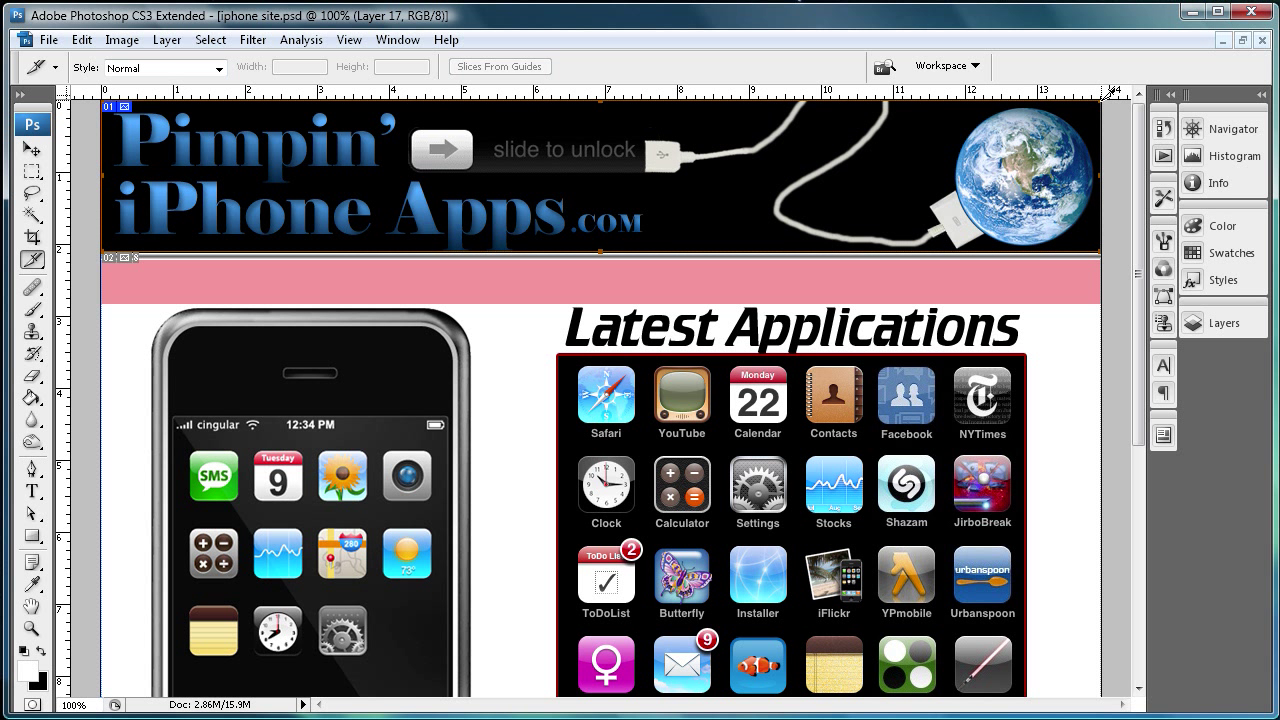
- At 200% zoom, extend the banner slice's bottom edge below the grey divider, then return to 100%
left_click(31, 628)
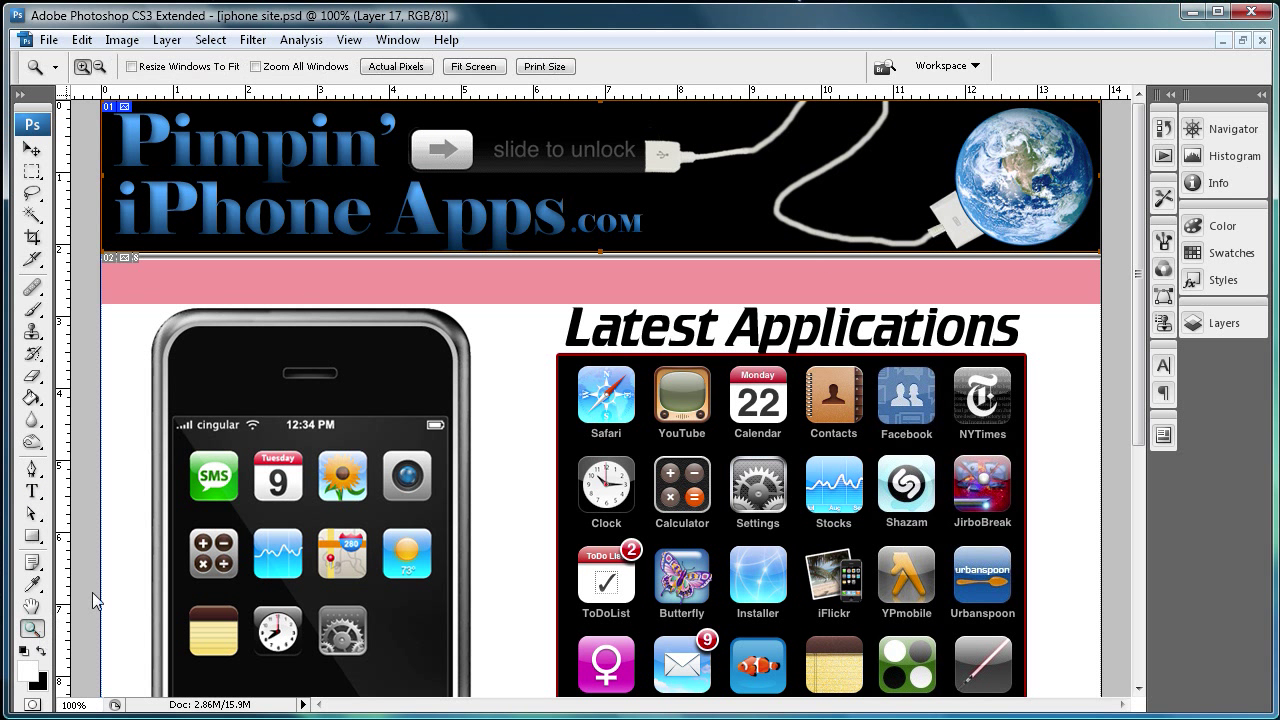
left_click(551, 234)
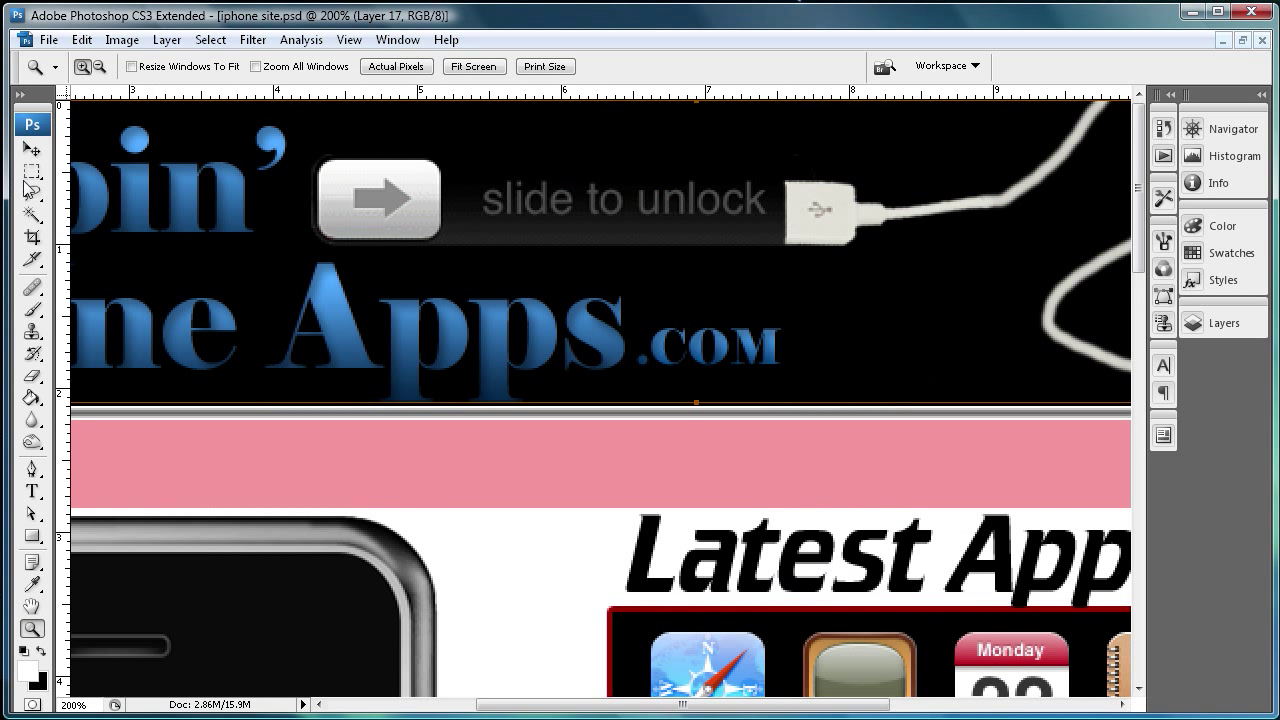
left_click(32, 259)
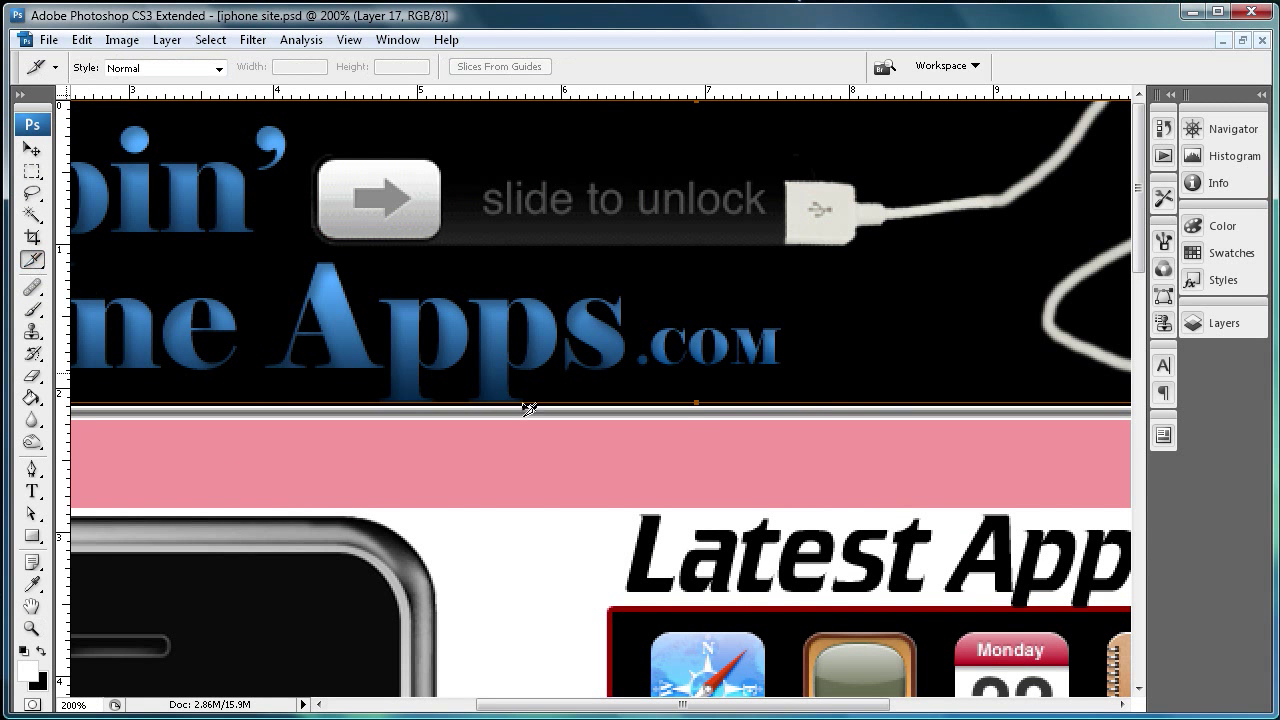
mouse_move(700, 404)
left_mouse_down()
mouse_move(699, 419)
mouse_move(695, 405)
left_mouse_up()
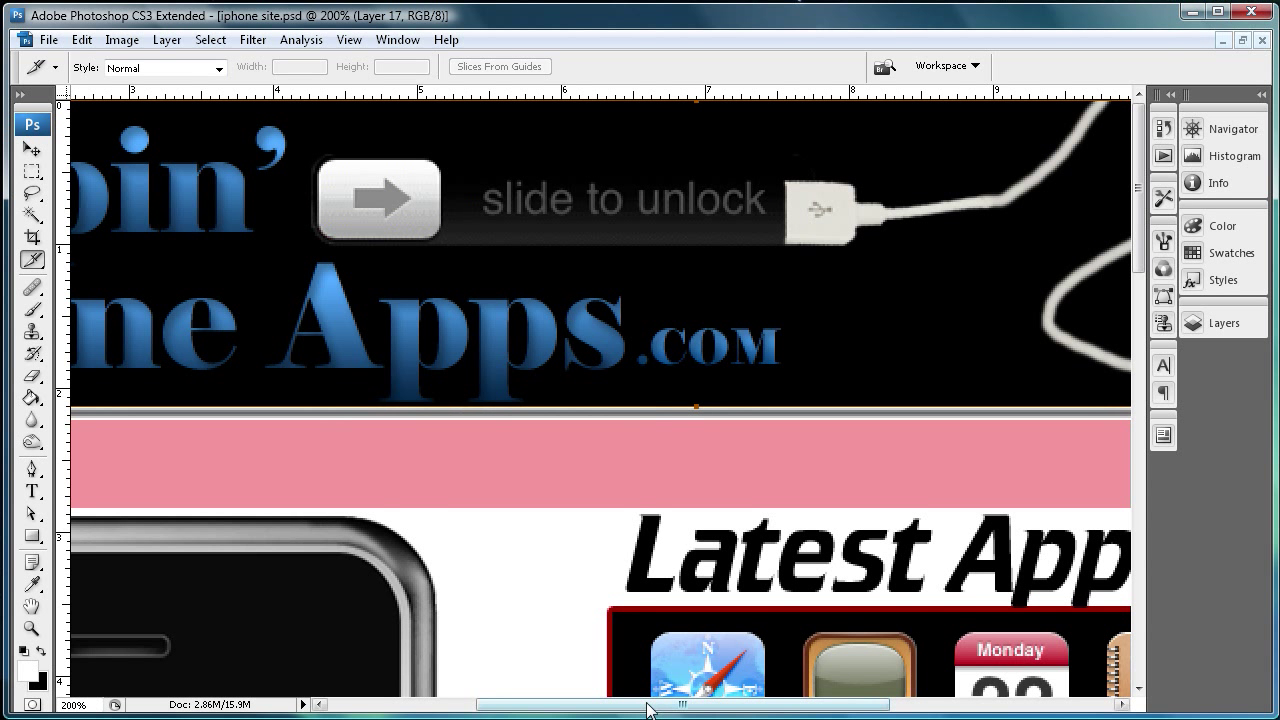
left_click_drag(680, 704, 418, 688)
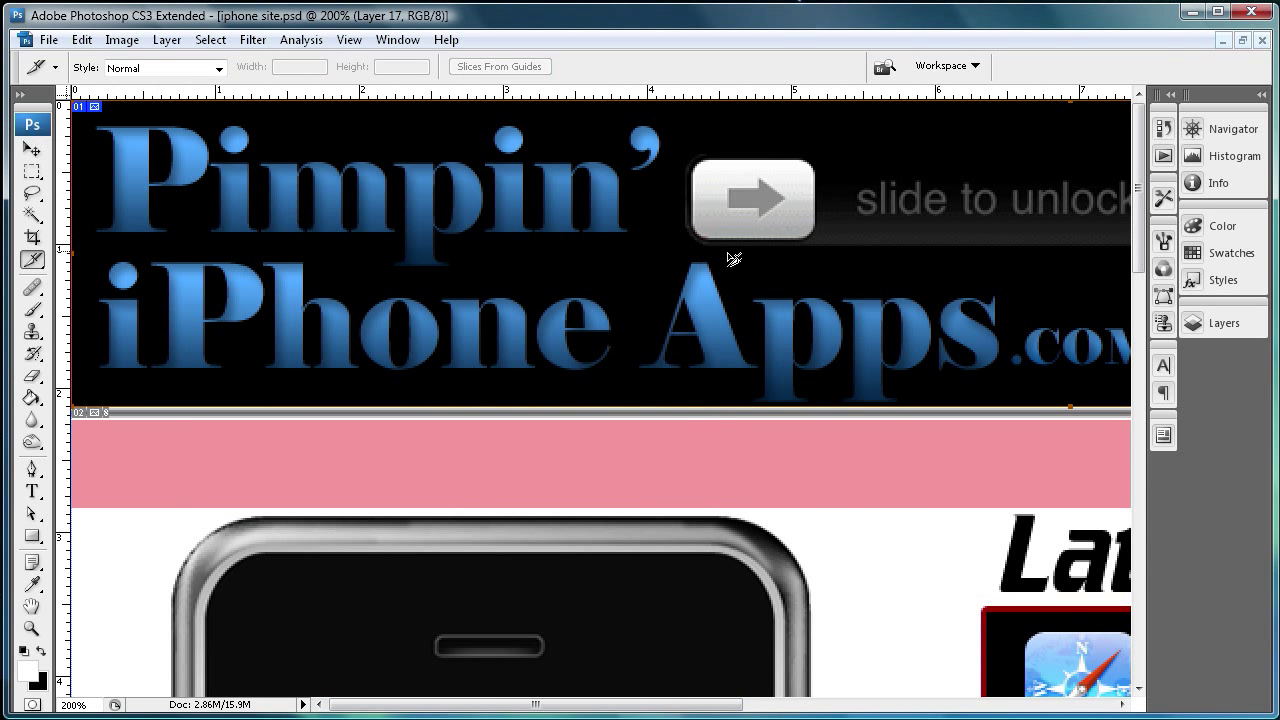
left_click(31, 628)
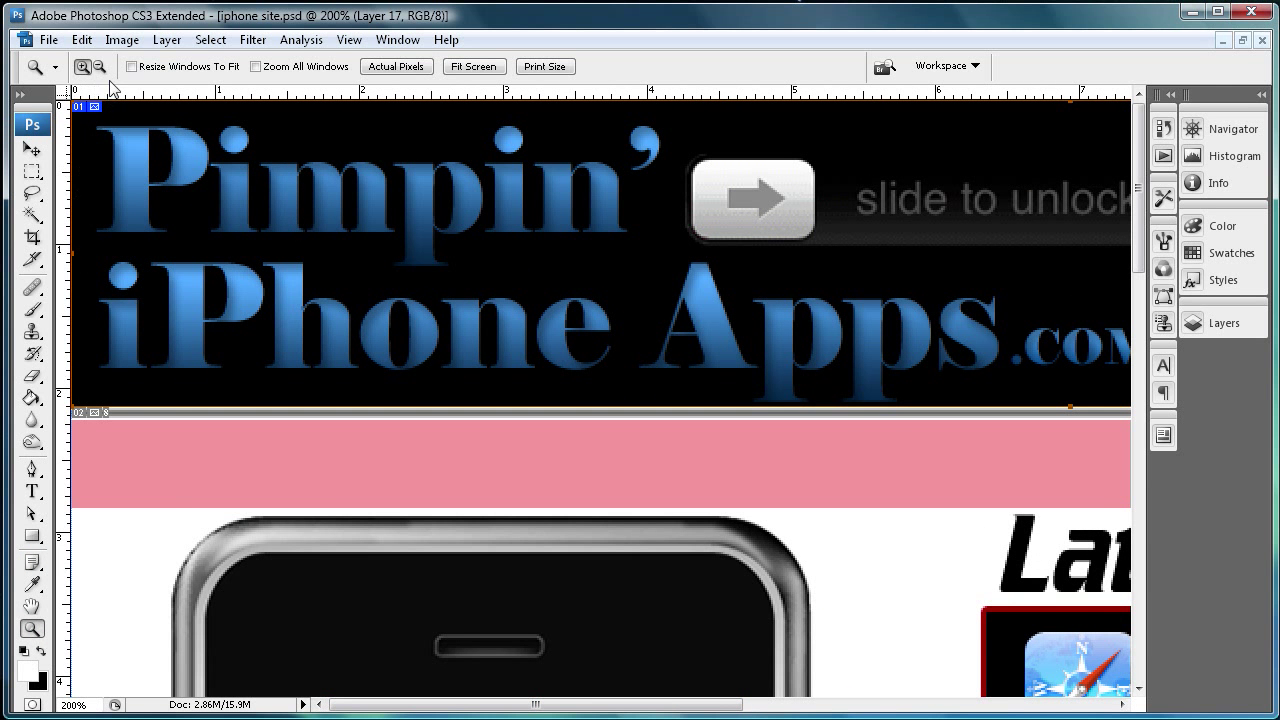
left_click(257, 263, "alt")
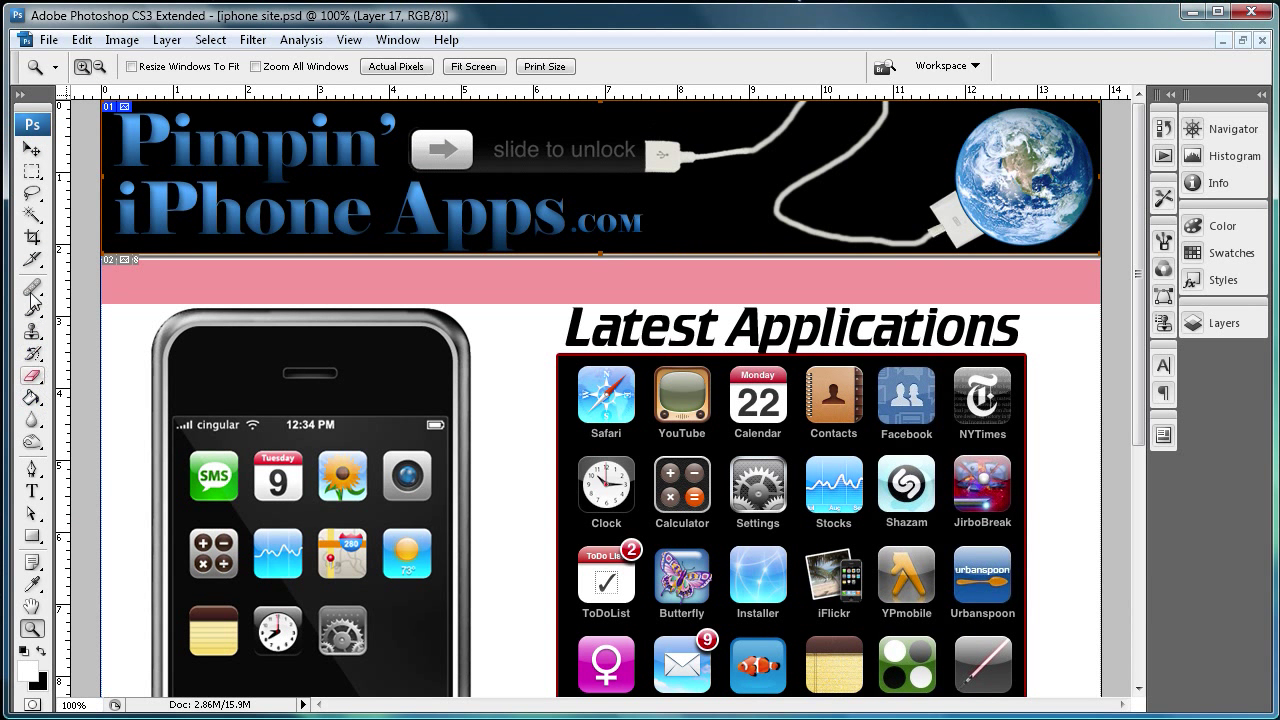
left_click(32, 261)
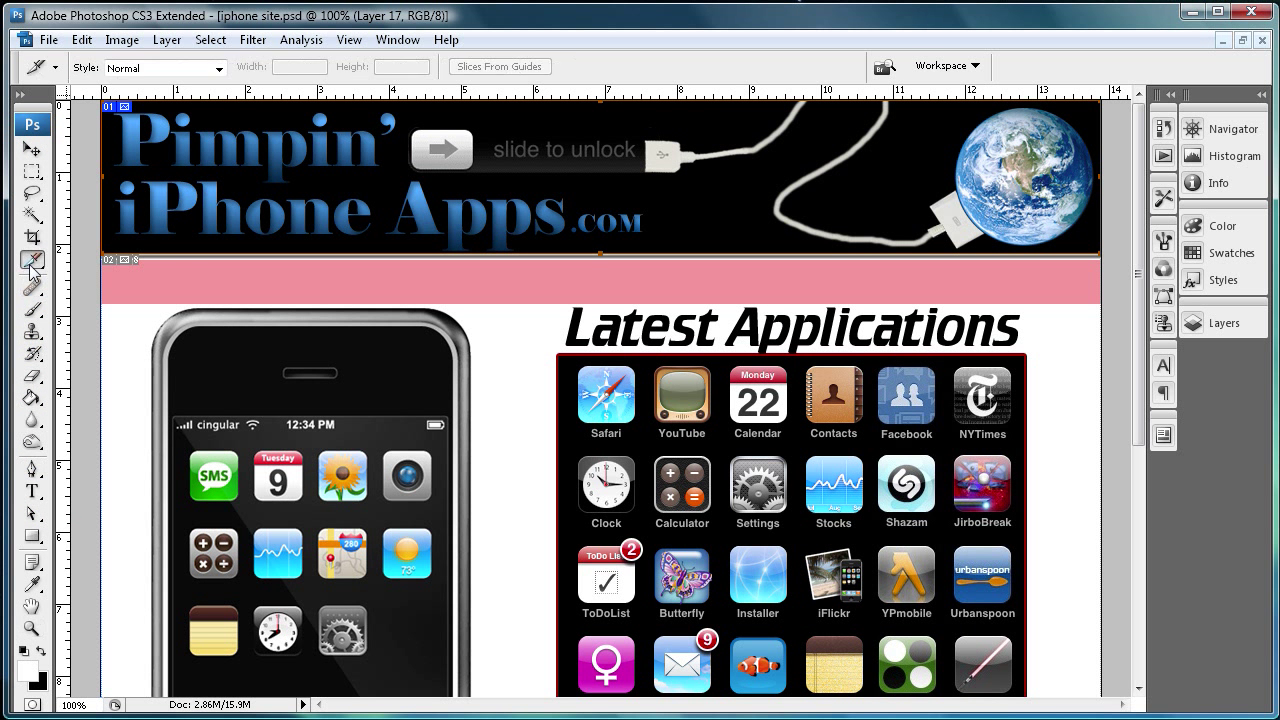
scroll(491, 403, "down", 3)
scroll(470, 450, "up", 3)
scroll(443, 486, "down", 8)
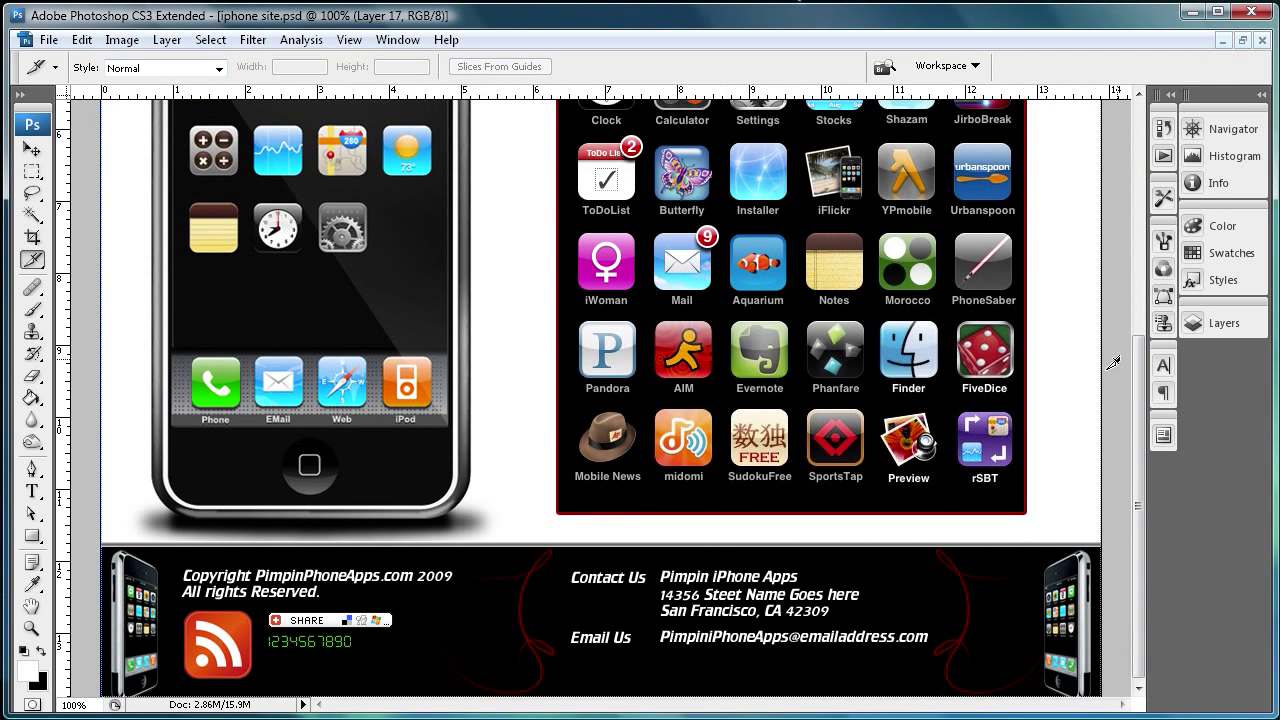
left_click_drag(1134, 462, 1122, 196)
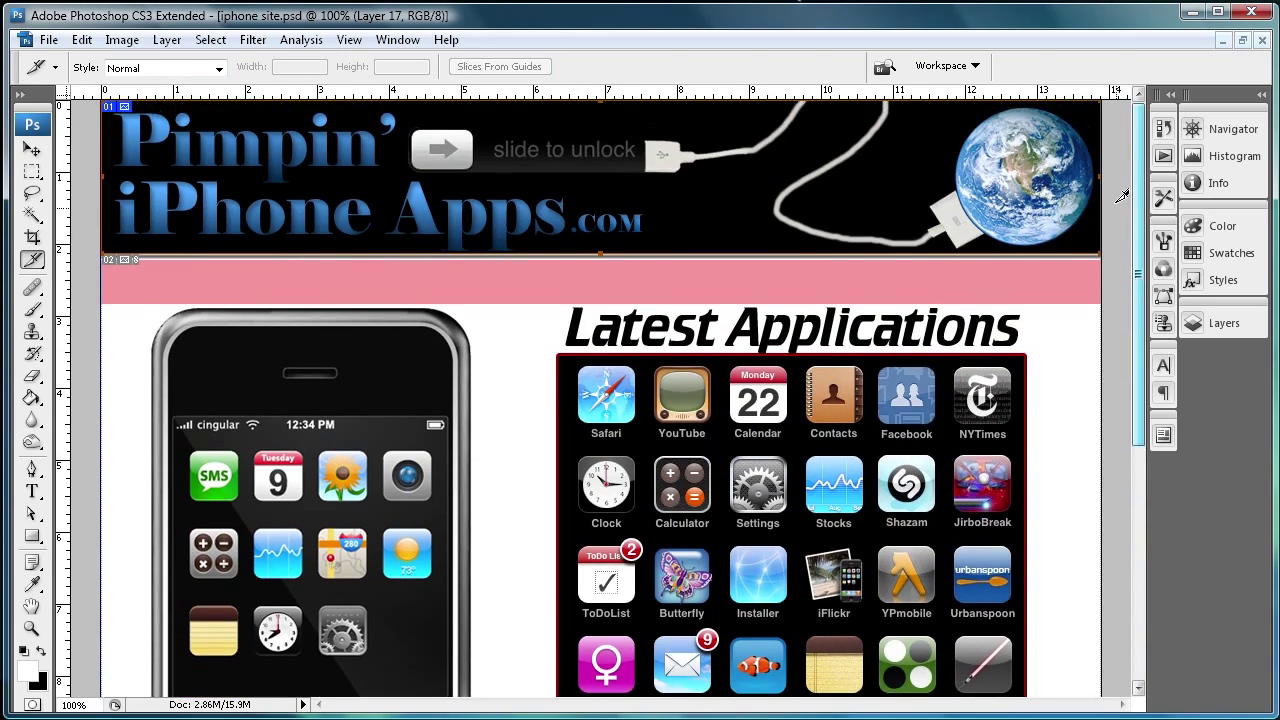
left_click_drag(1124, 270, 1173, 530)
scroll(1112, 386, "up", 7)
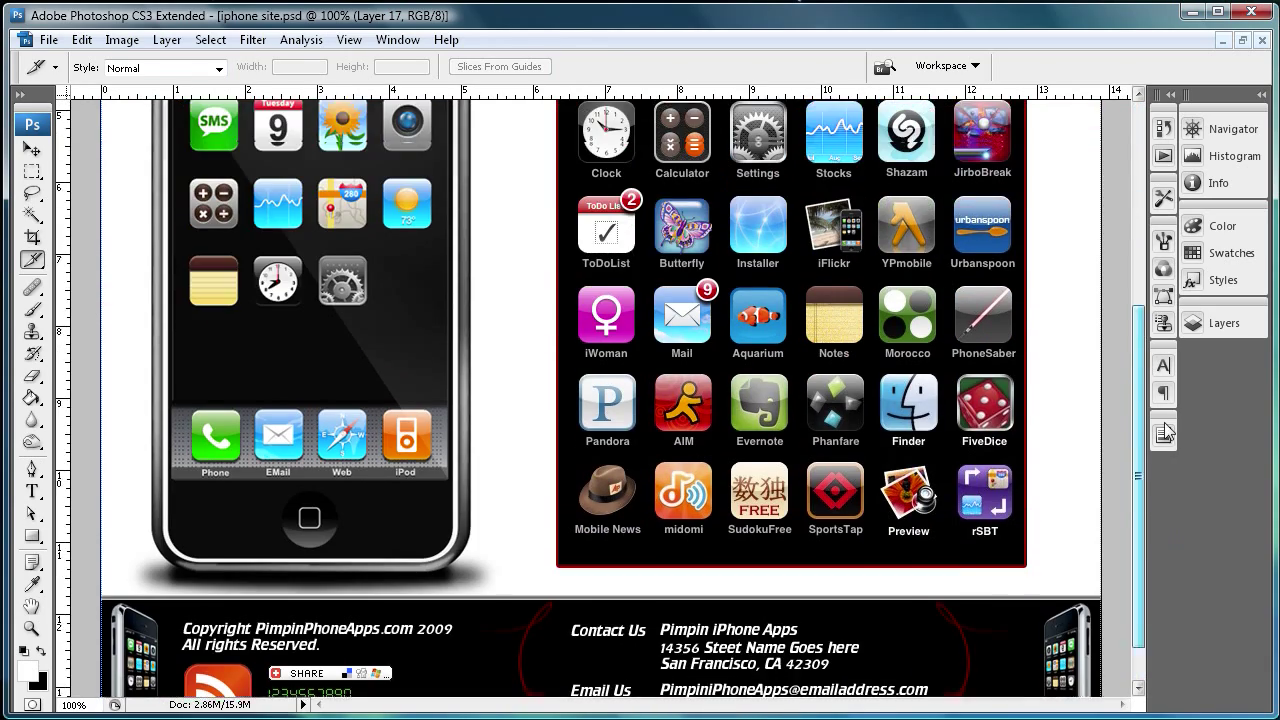
scroll(1112, 386, "down", 5)
scroll(1112, 386, "down", 2)
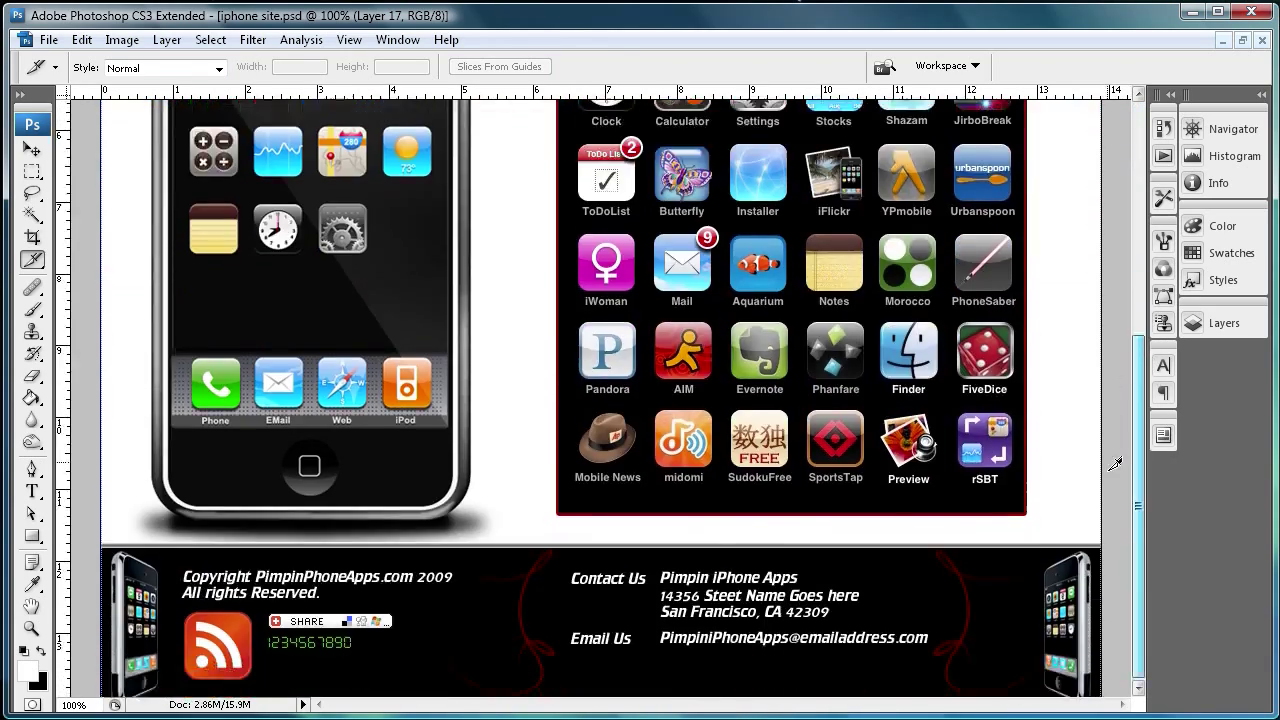
scroll(1080, 337, "up", 5)
scroll(1079, 260, "up", 1)
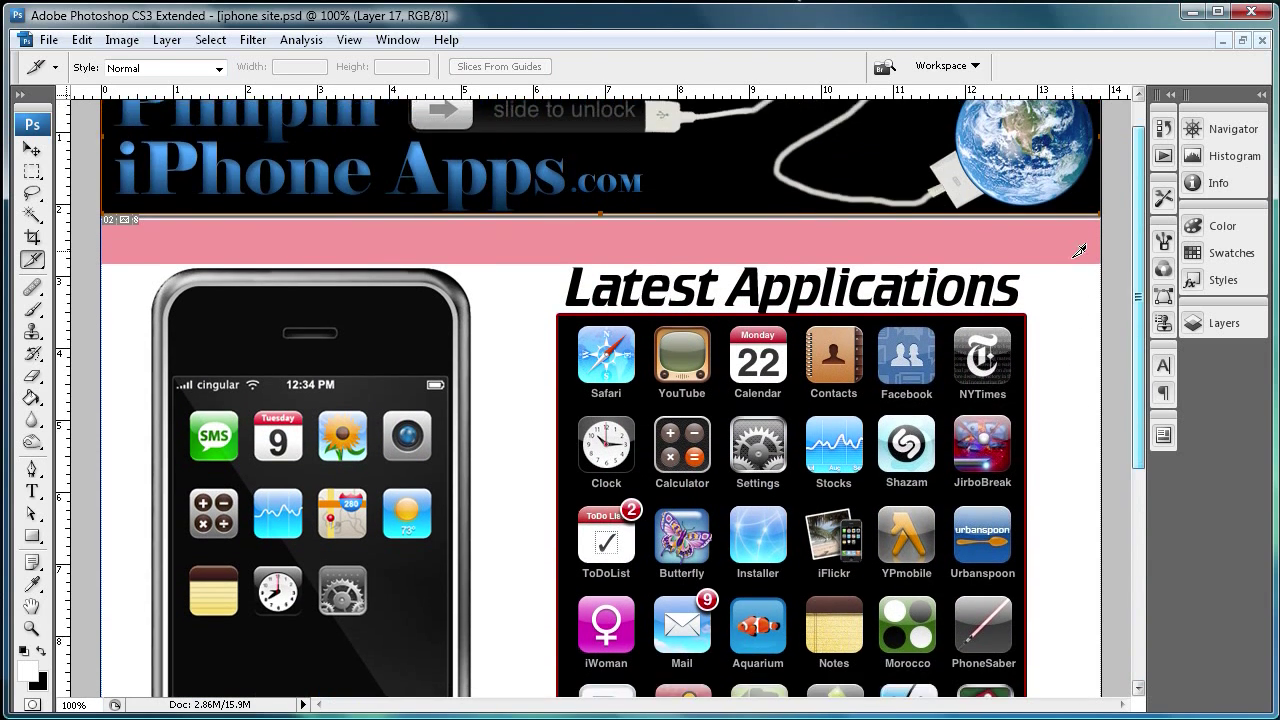
scroll(1075, 280, "down", 2)
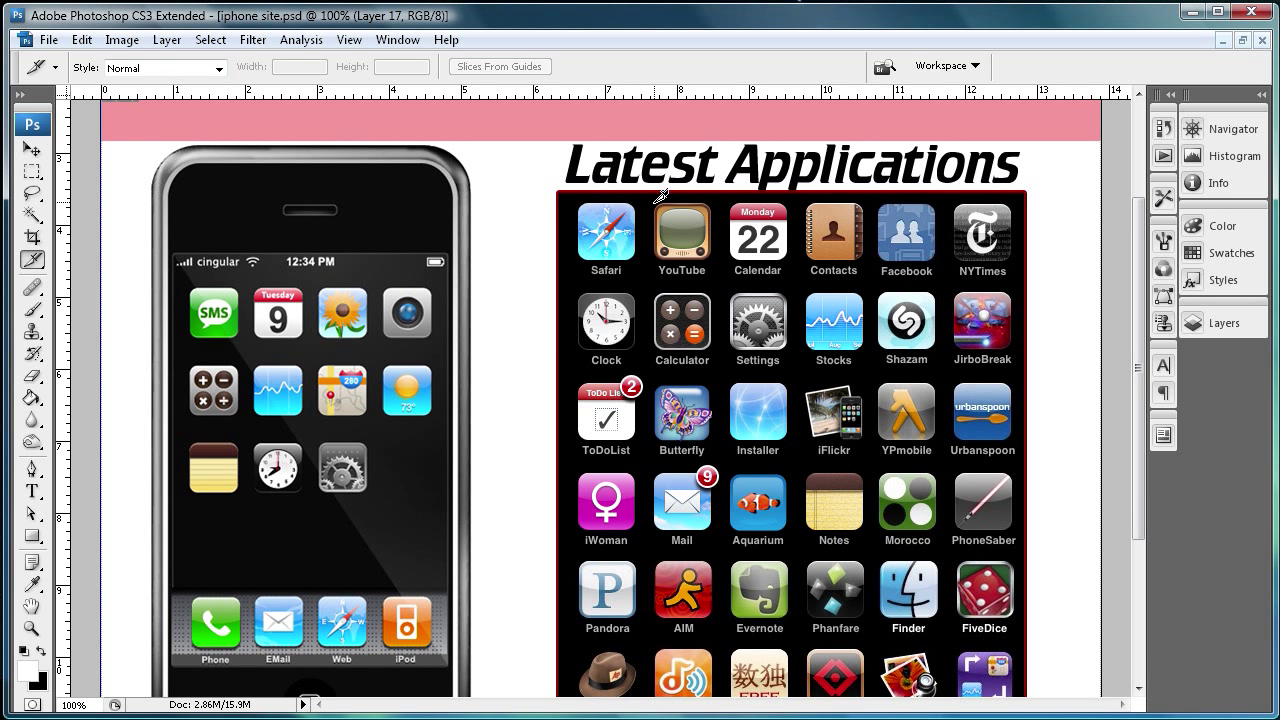
- Slice out the YouTube, Stocks and Mail app icons with their labels
left_click_drag(656, 203, 711, 276)
left_click_drag(711, 276, 711, 277)
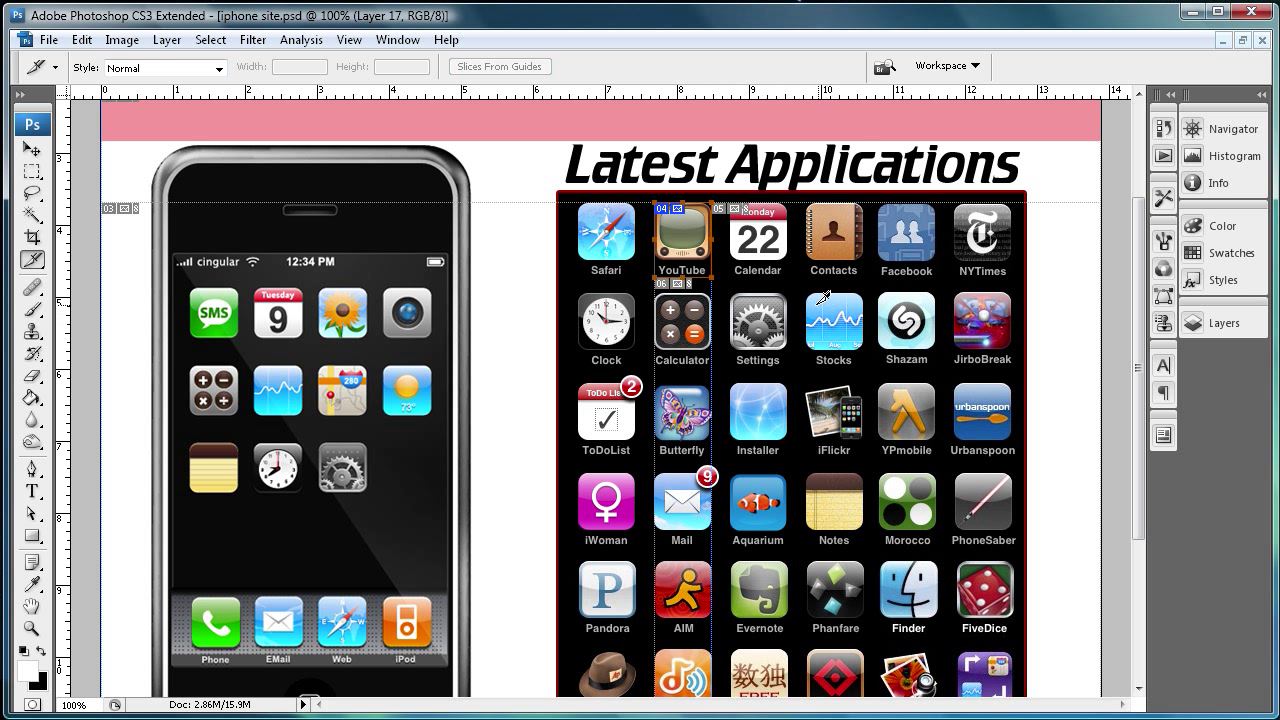
left_click_drag(807, 292, 870, 360)
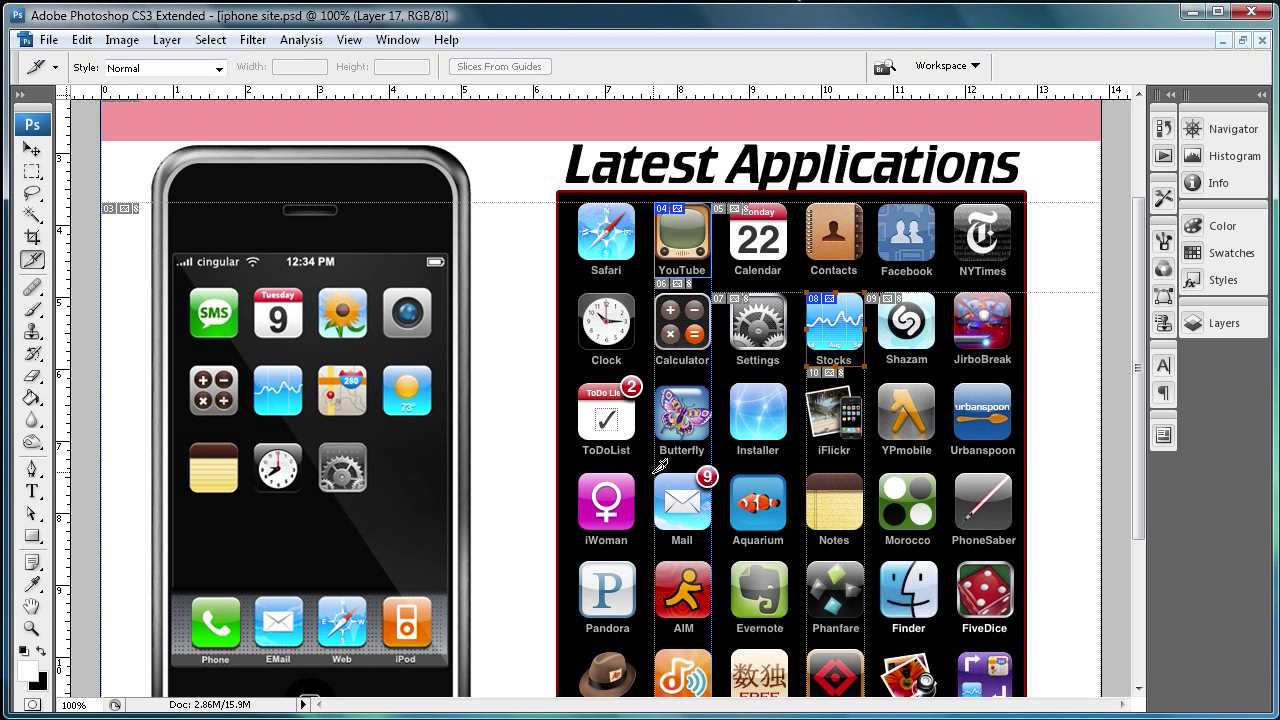
left_click_drag(656, 470, 711, 548)
- Draw a slice around the pink bar under the header, making it slice 03
scroll(706, 547, "up", 3)
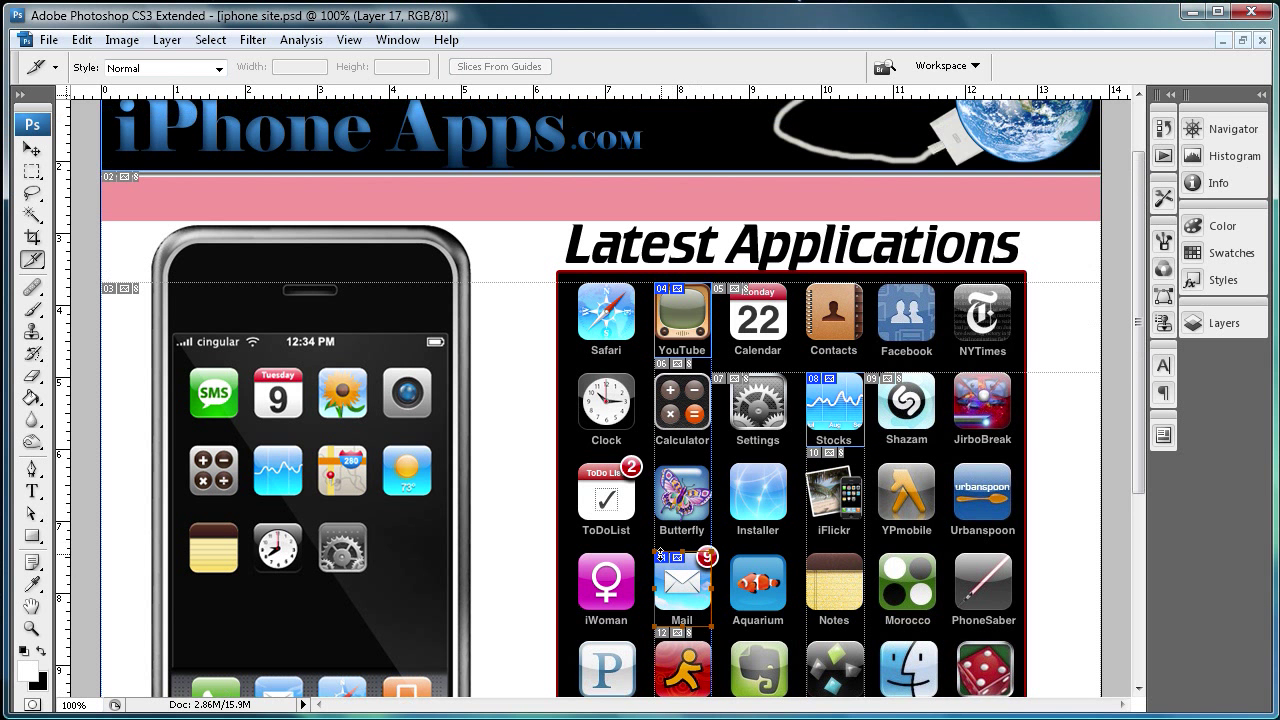
scroll(218, 400, "down", 6)
scroll(218, 400, "up", 5)
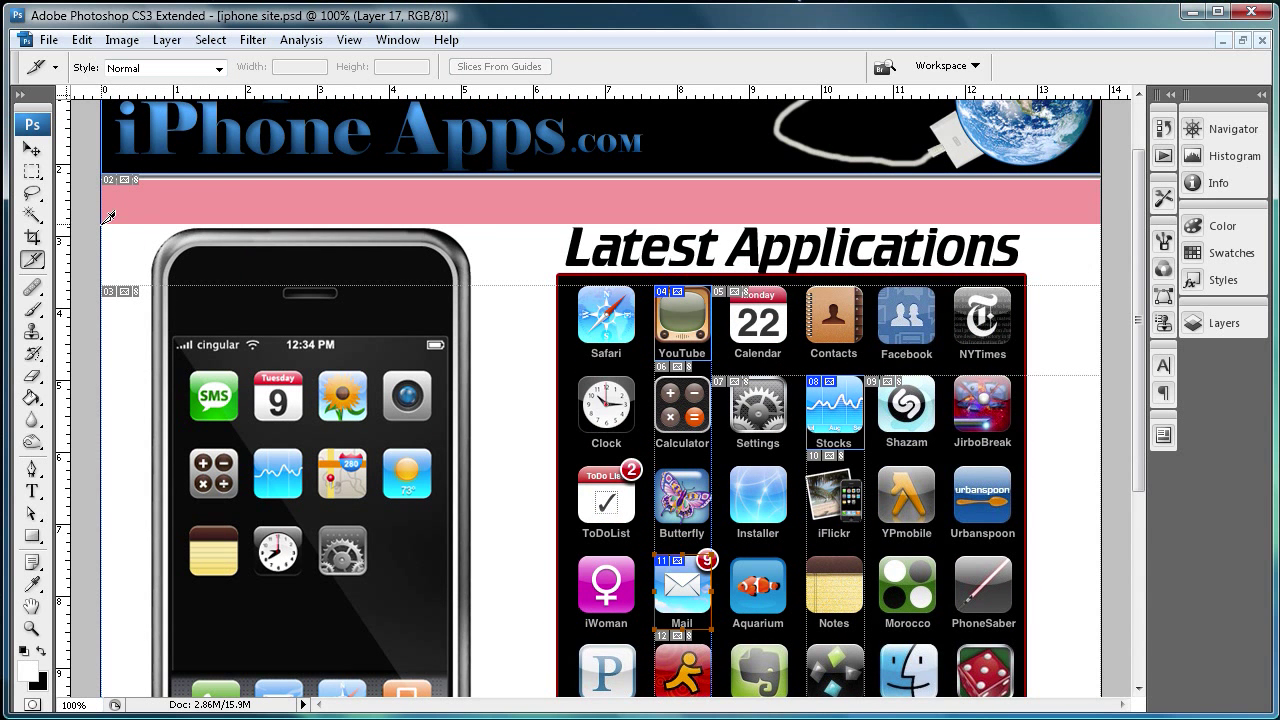
left_click_drag(107, 216, 1106, 176)
- At 200% zoom, move the pink bar slice's top edge down to the bar, then zoom back to 100%
left_click(31, 628)
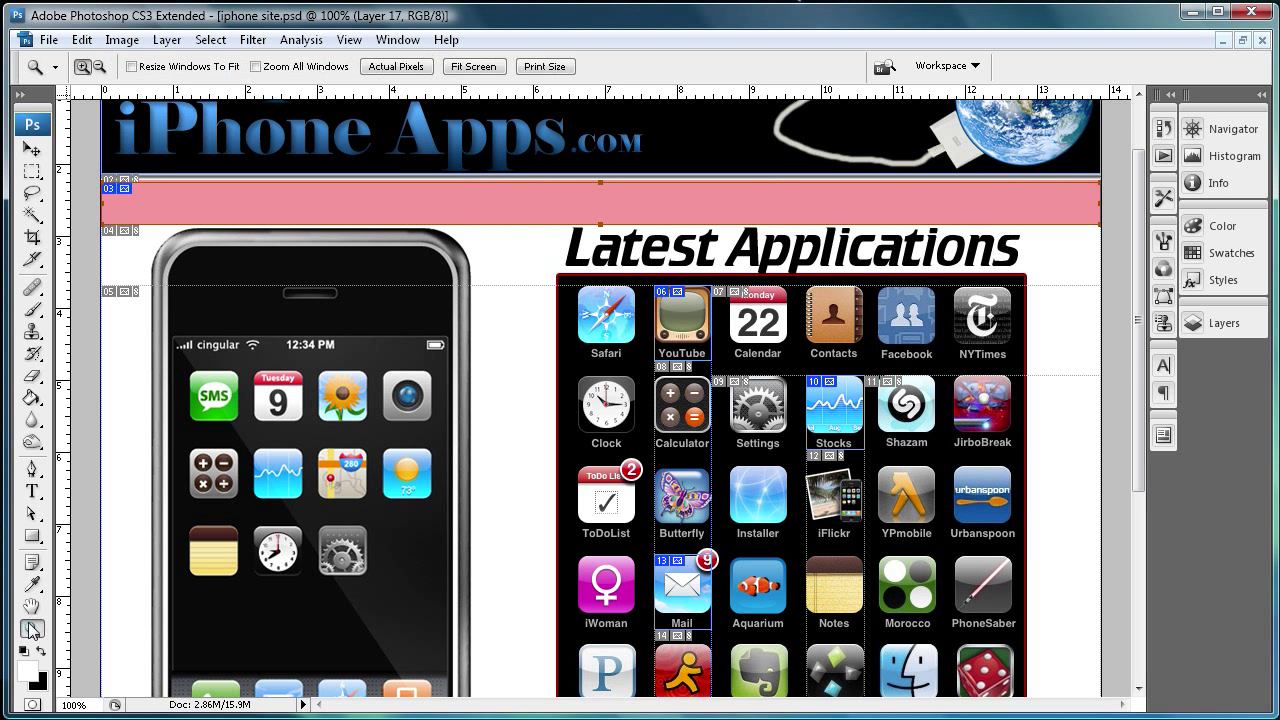
left_click(634, 205)
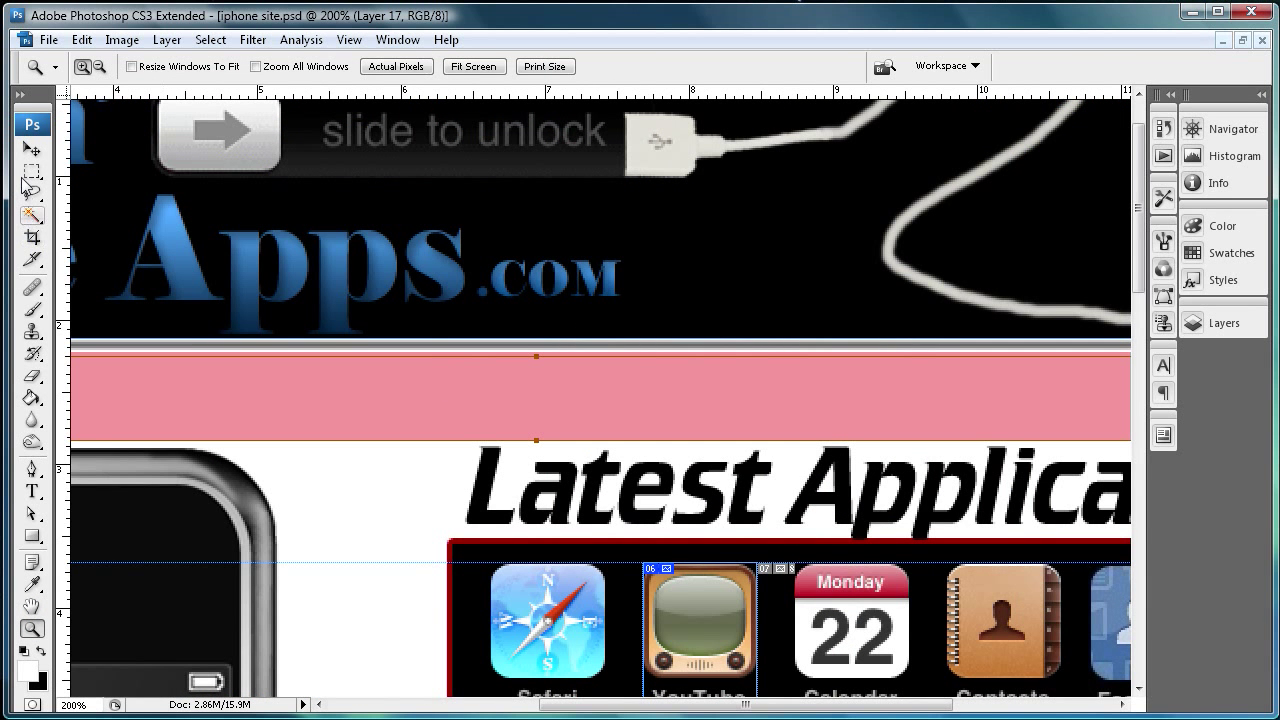
left_click(27, 258)
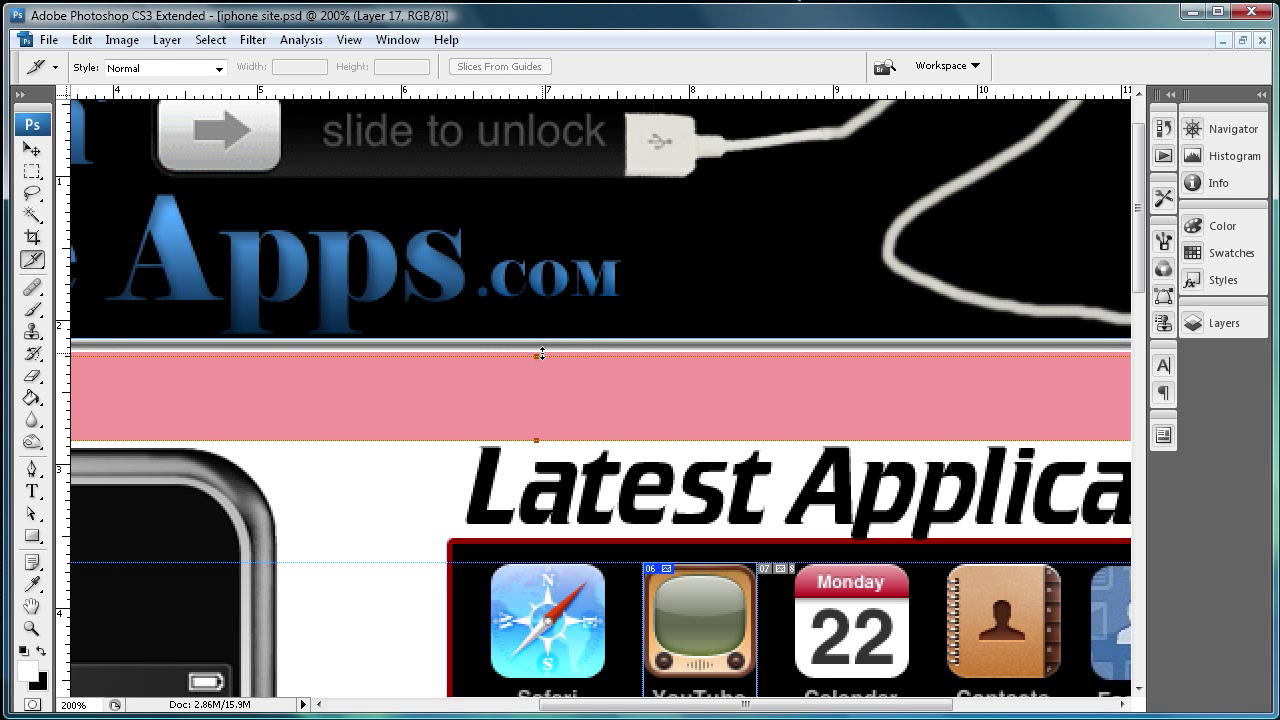
left_click_drag(540, 351, 531, 376)
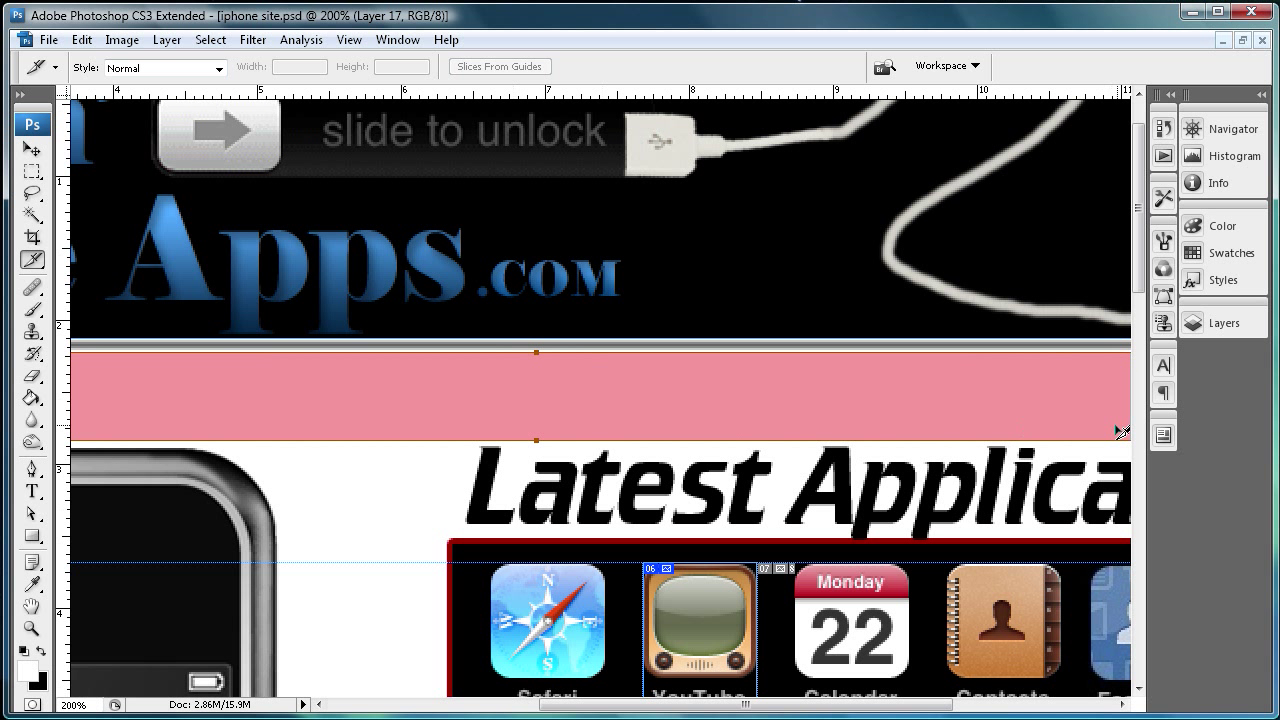
left_click(31, 628)
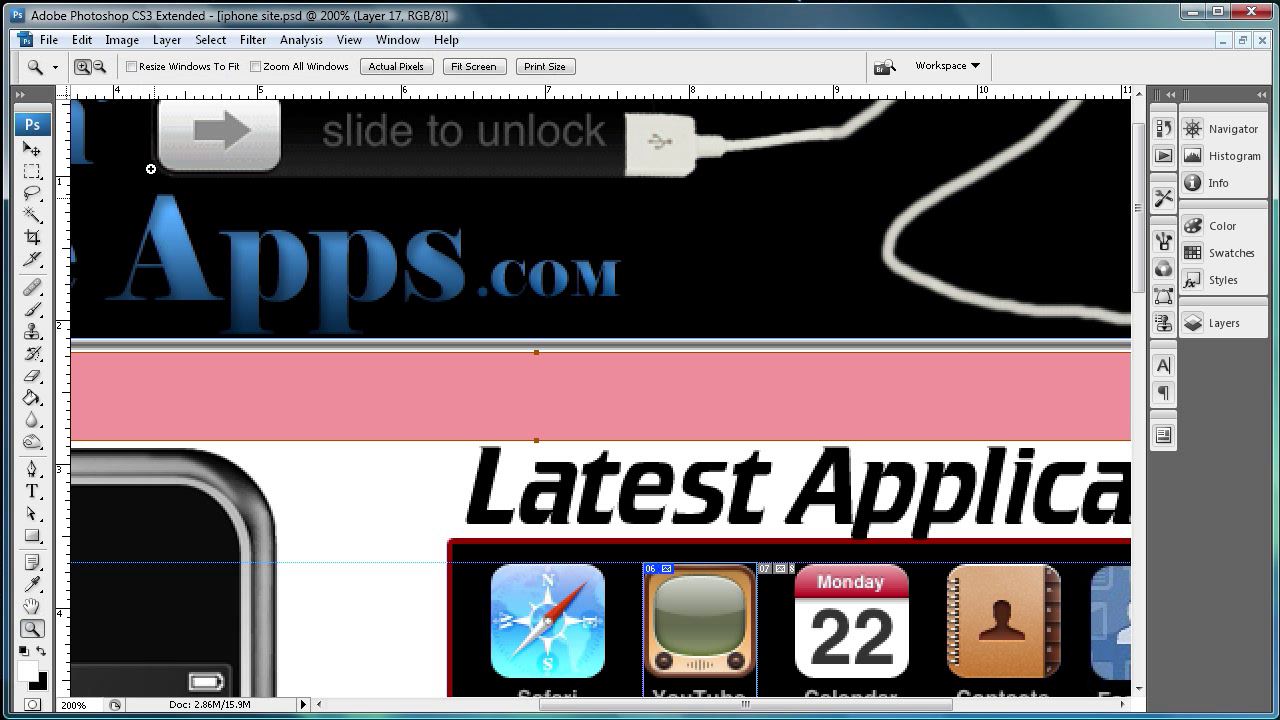
left_click(99, 66)
left_click(303, 382)
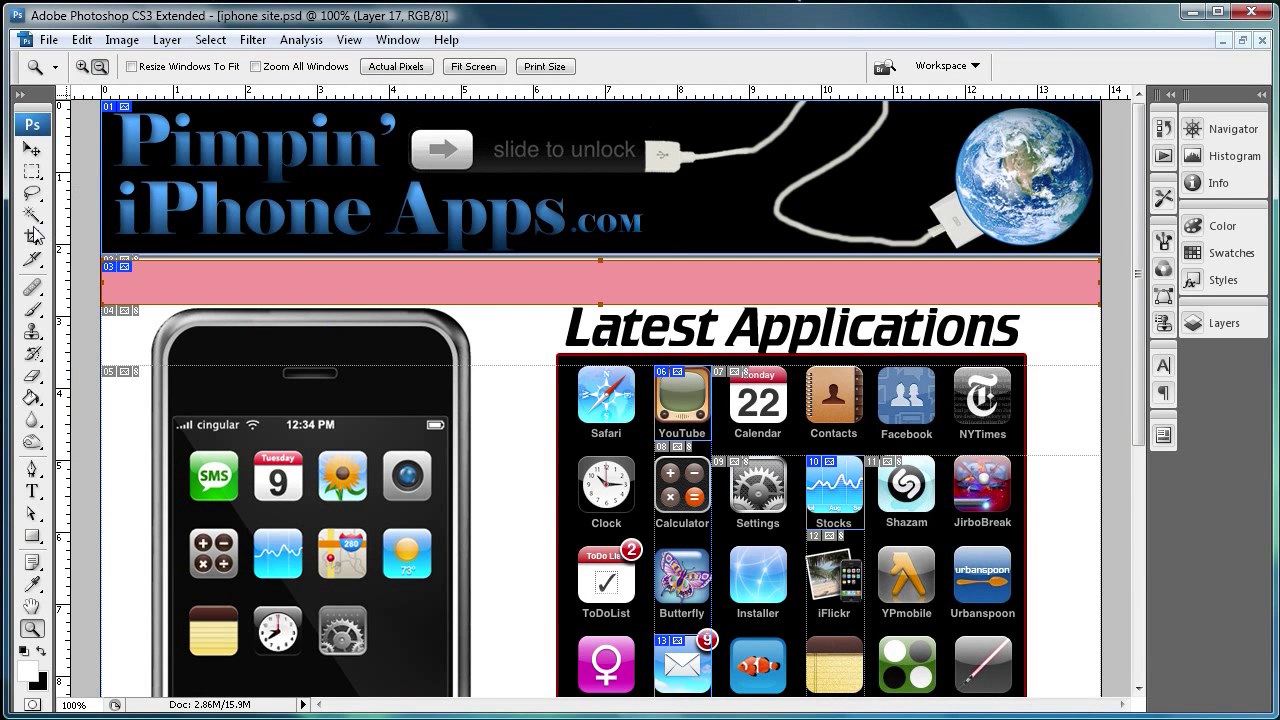
- Draw a slice around the left iPhone graphic
left_click(32, 259)
scroll(176, 189, "down", 3)
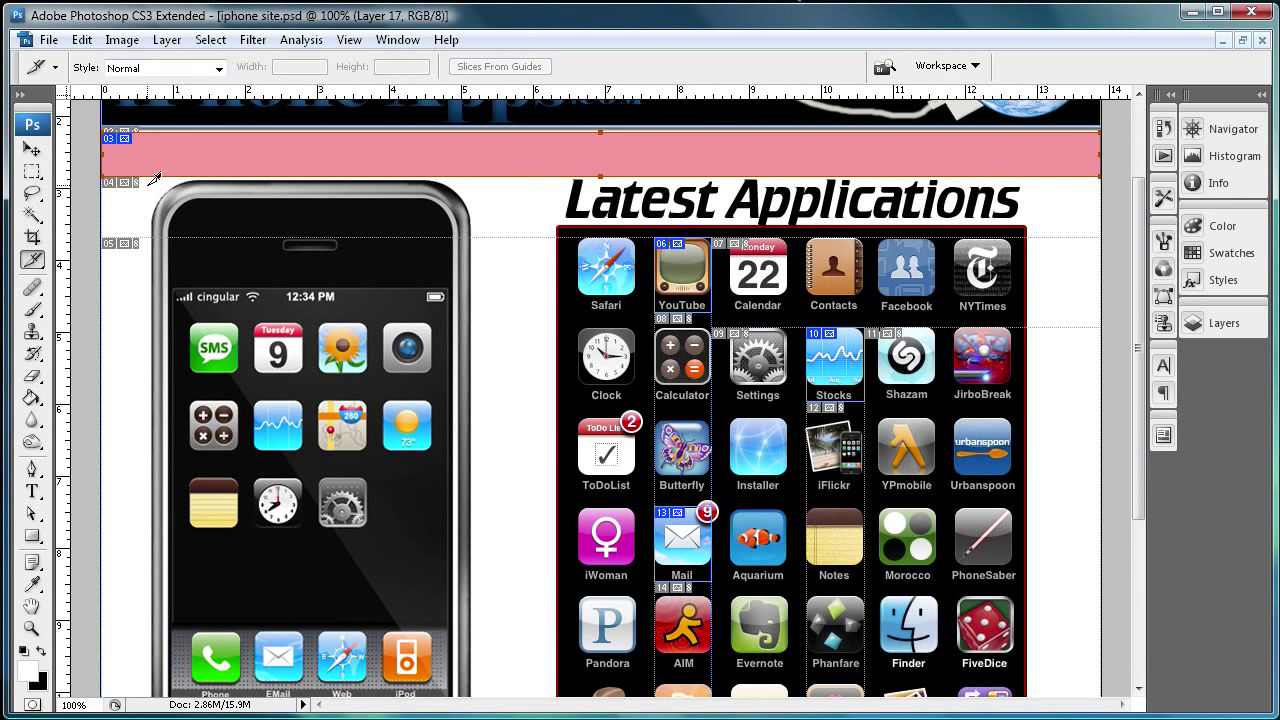
left_click_drag(155, 175, 477, 523)
- Undo a leftward widening of the iPhone slice and raise slice 05's top edge
scroll(230, 475, "up", 3)
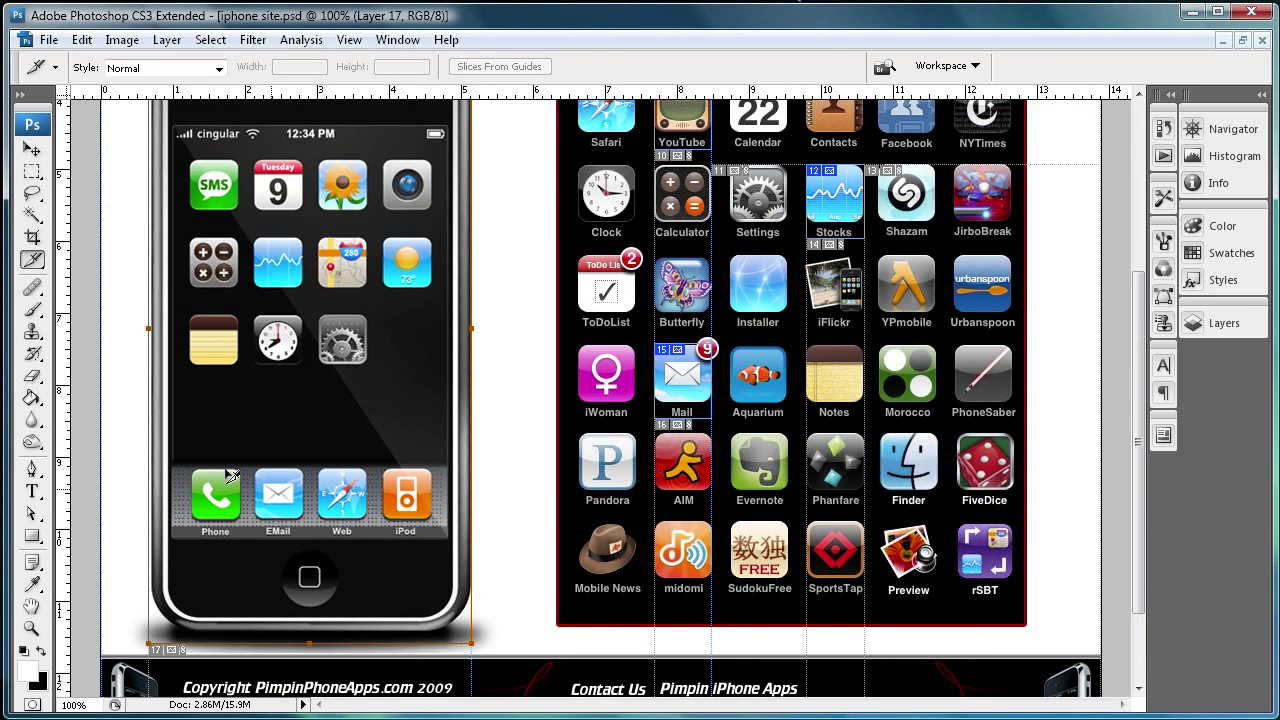
left_click_drag(148, 329, 137, 330)
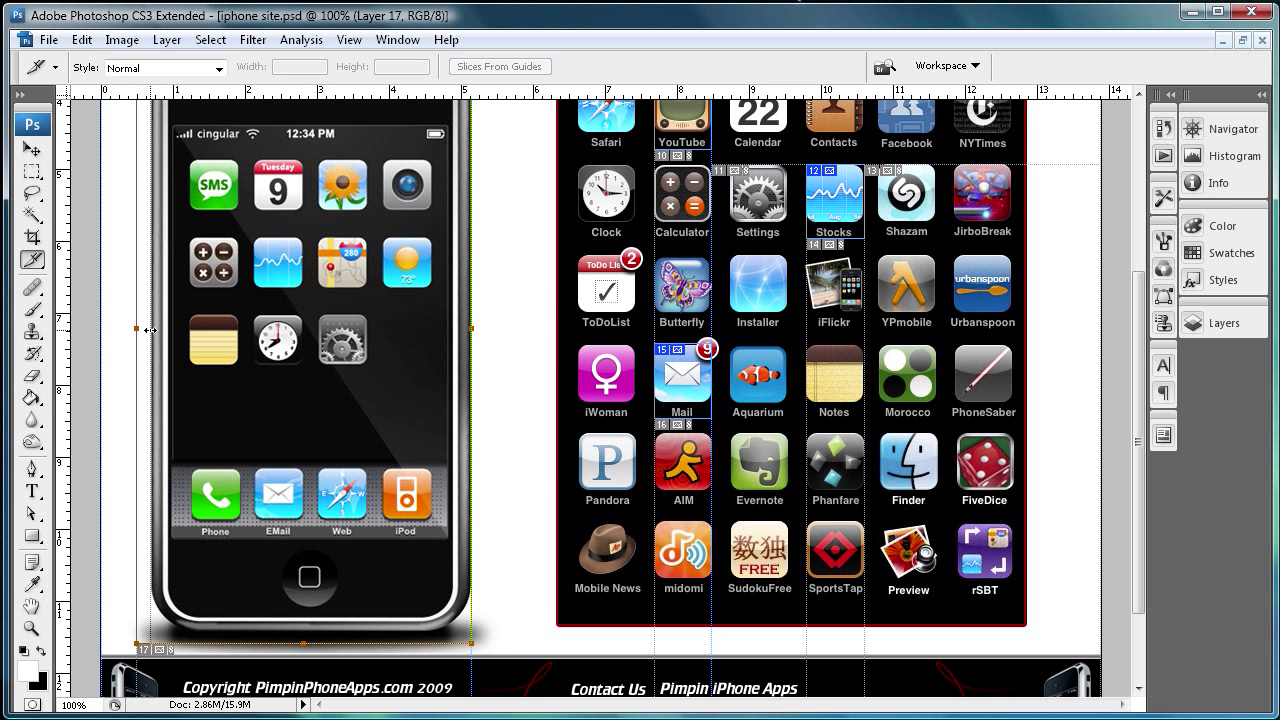
key("ctrl+z")
scroll(329, 212, "up", 6)
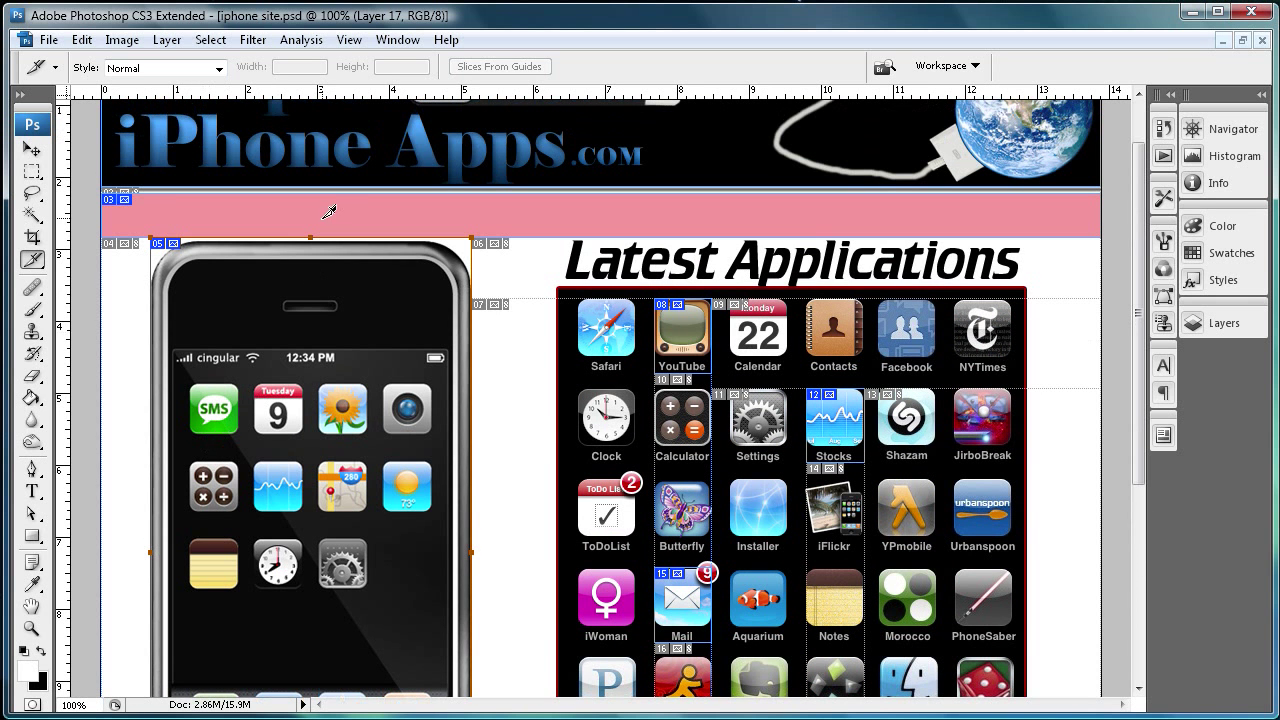
mouse_move(305, 237)
left_mouse_down()
mouse_move(311, 220)
mouse_move(312, 254)
left_mouse_up()
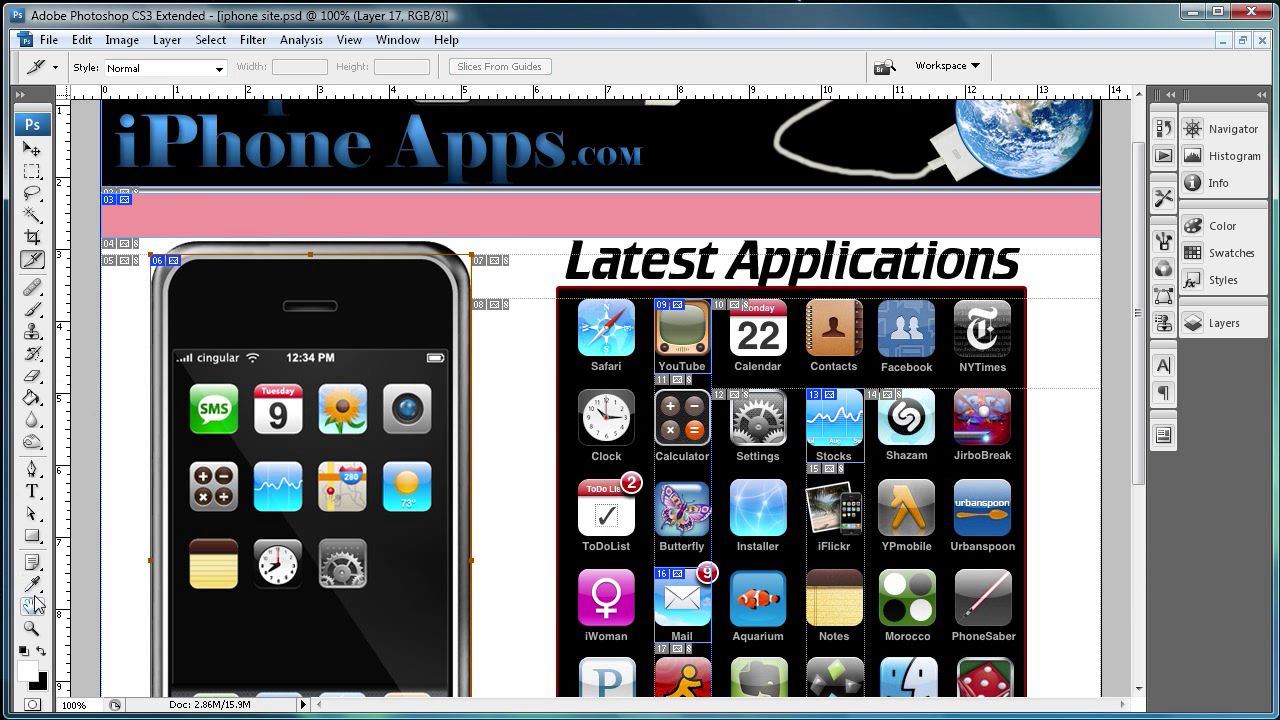
- At 200% zoom, drag the iPhone slice's top edge up to meet the pink bar
left_click(30, 630)
left_click(290, 256, "alt")
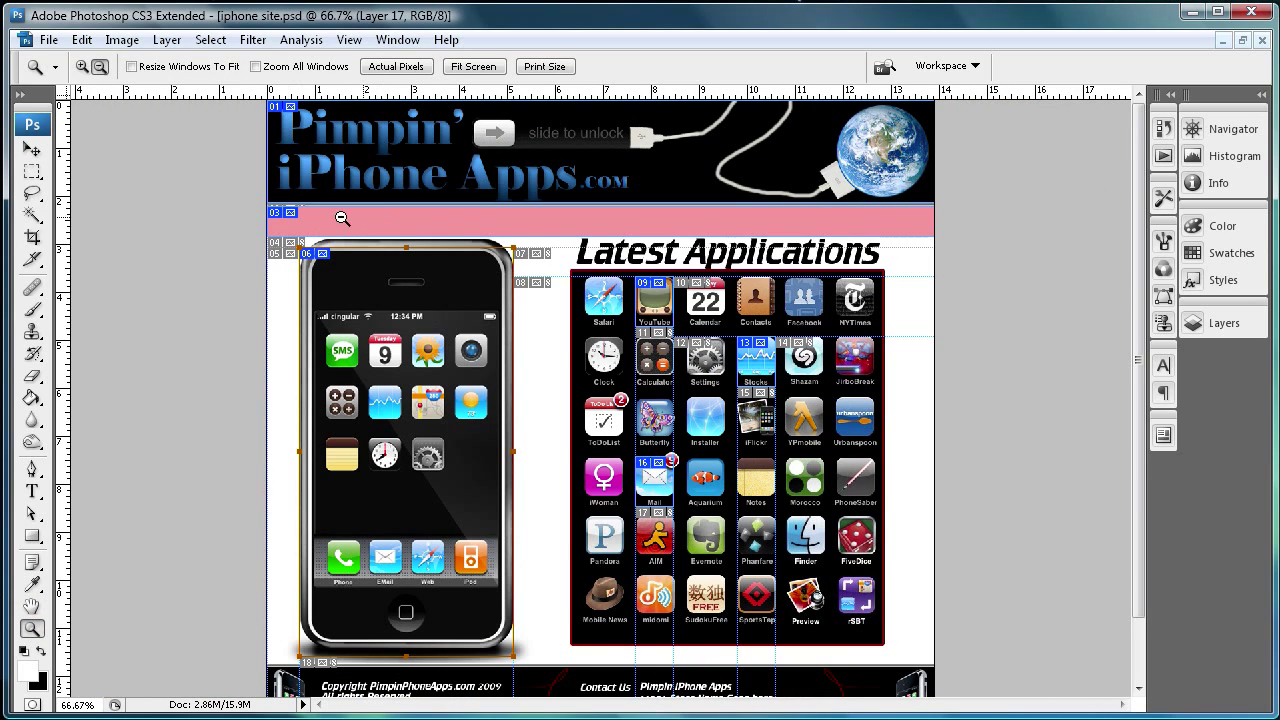
left_click(82, 66)
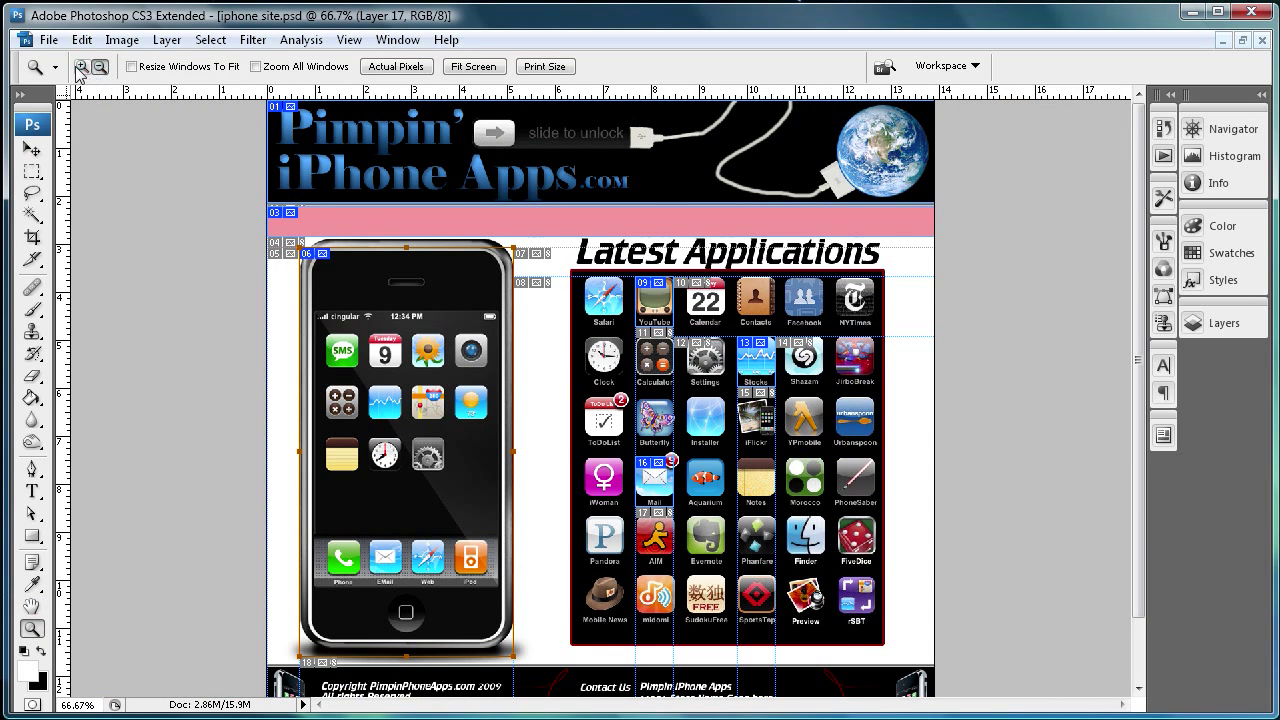
left_click(424, 238)
left_click(343, 300)
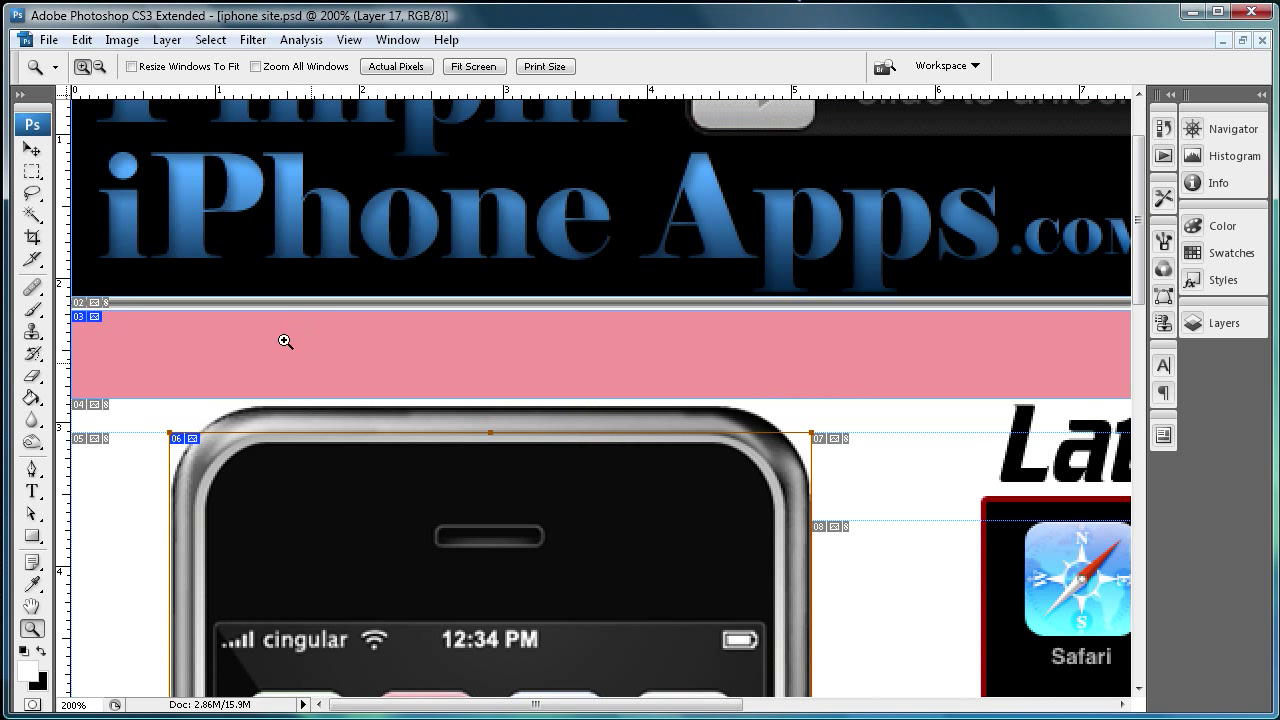
left_click(33, 262)
left_click_drag(490, 432, 497, 405)
- Zoom the document back out to 100%
scroll(580, 534, "down", 10)
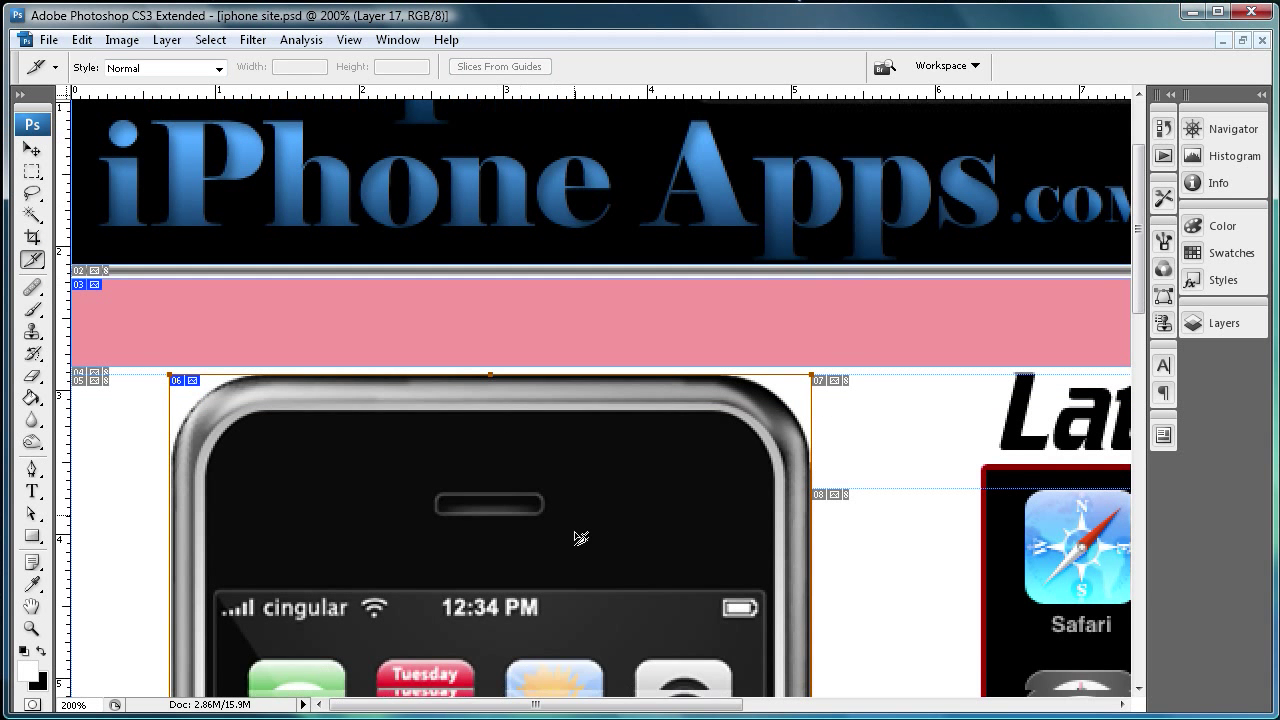
scroll(365, 465, "up", 6)
scroll(365, 465, "up", 1)
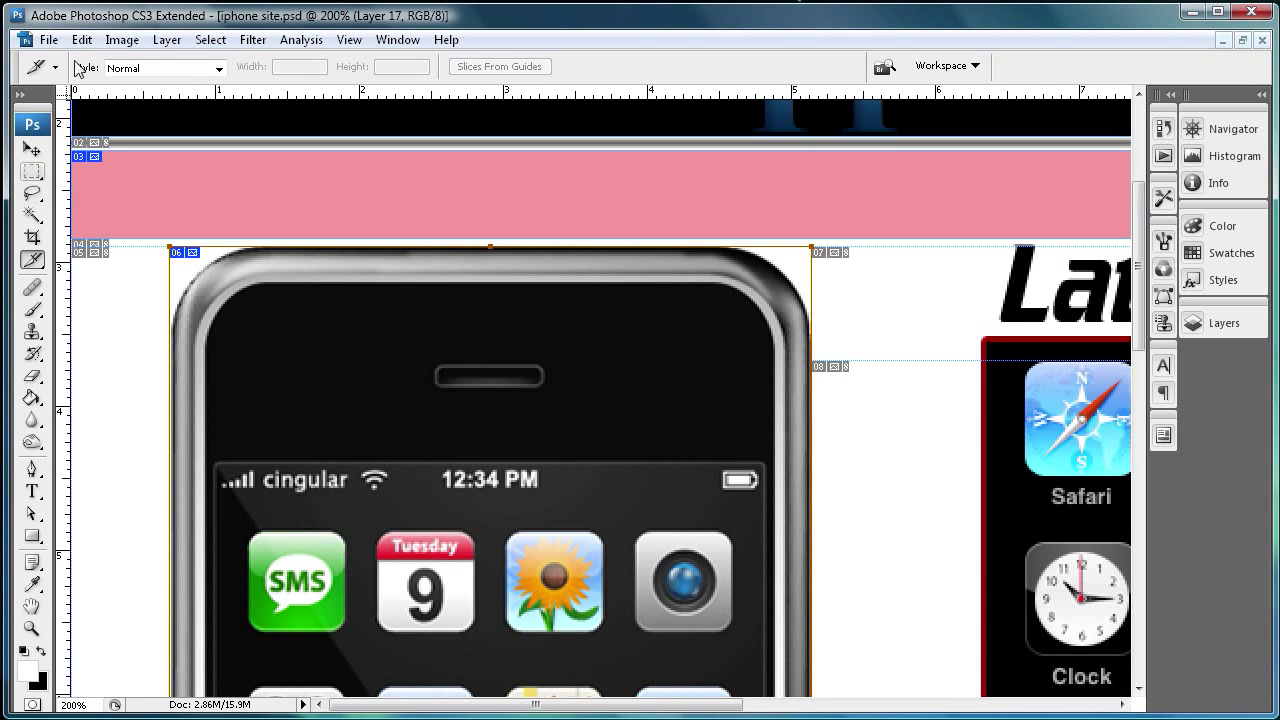
left_click(31, 628)
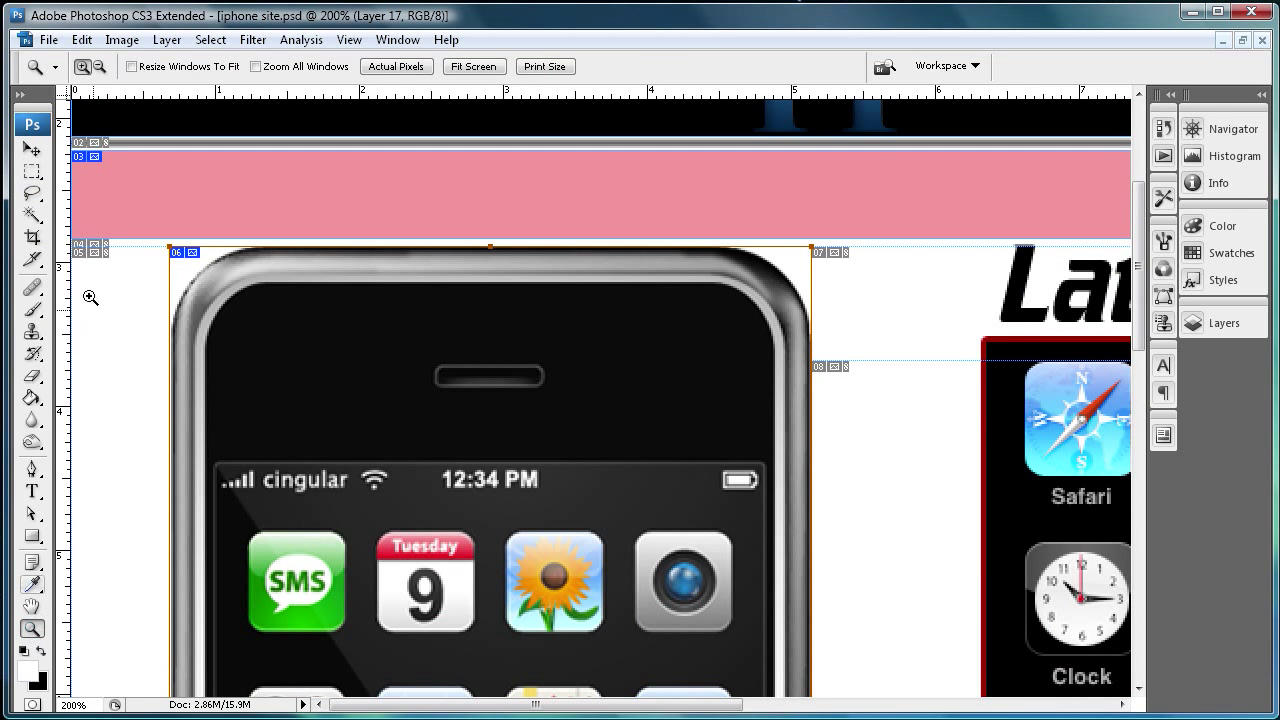
left_click(99, 66)
left_click(425, 415)
scroll(427, 416, "down", 1)
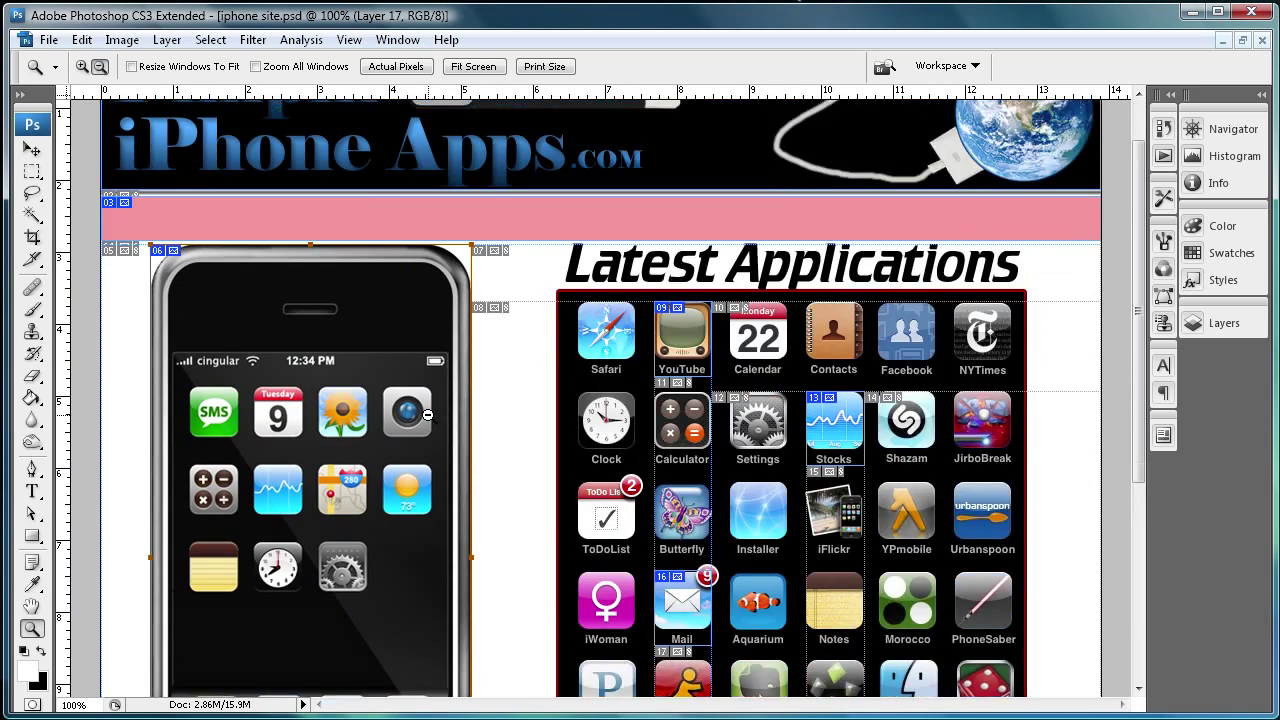
scroll(427, 416, "up", 1)
- Review the finished slices on the mockup and bring up the header slice's context menu
scroll(427, 416, "down", 8)
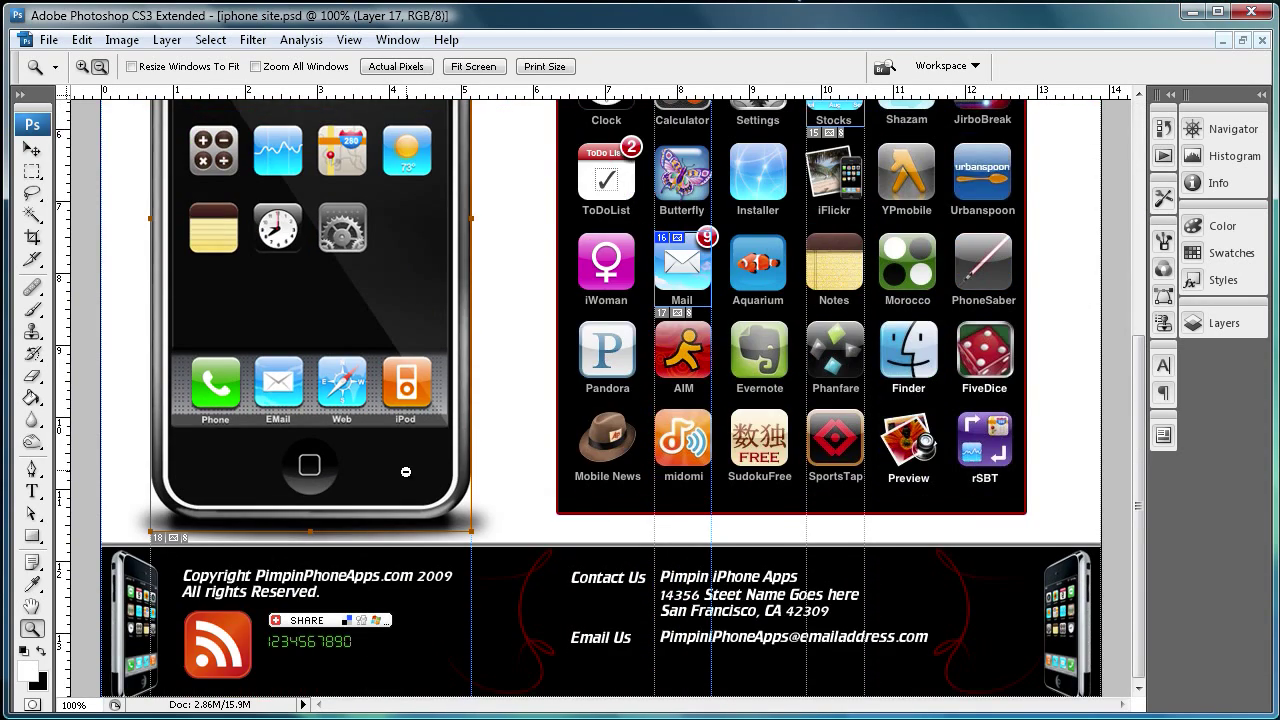
scroll(385, 487, "up", 8)
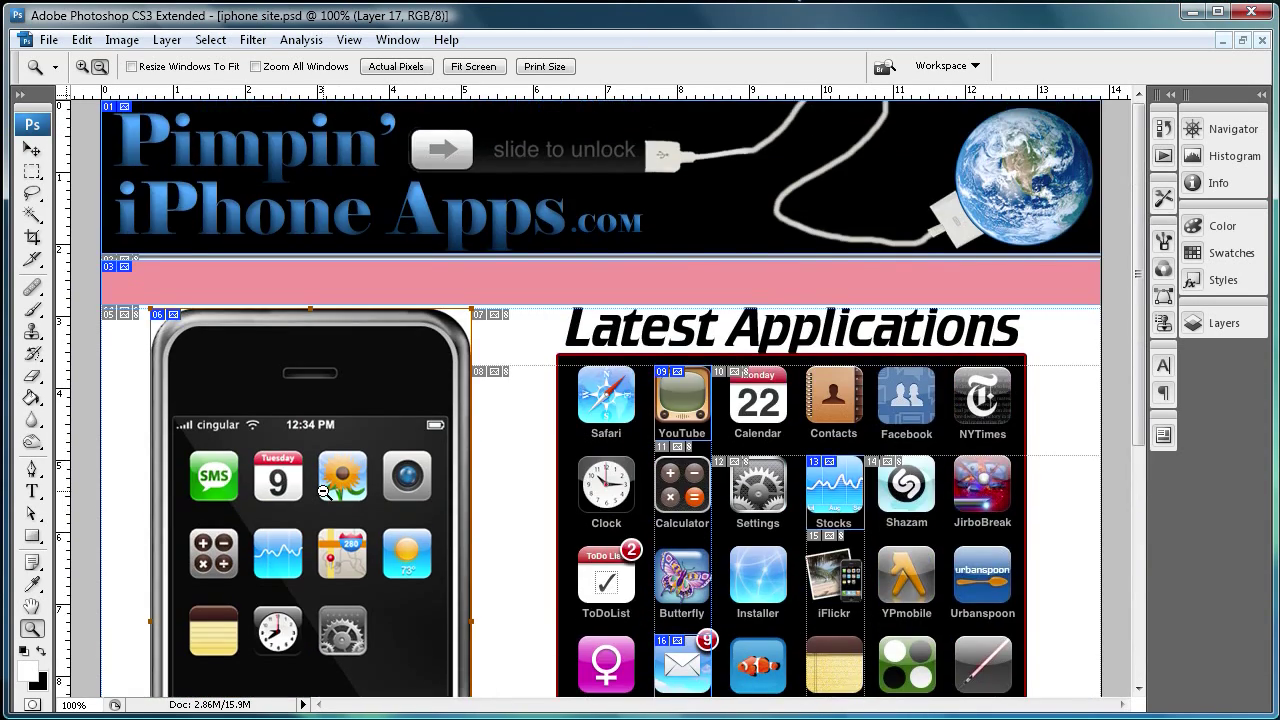
left_click(33, 259)
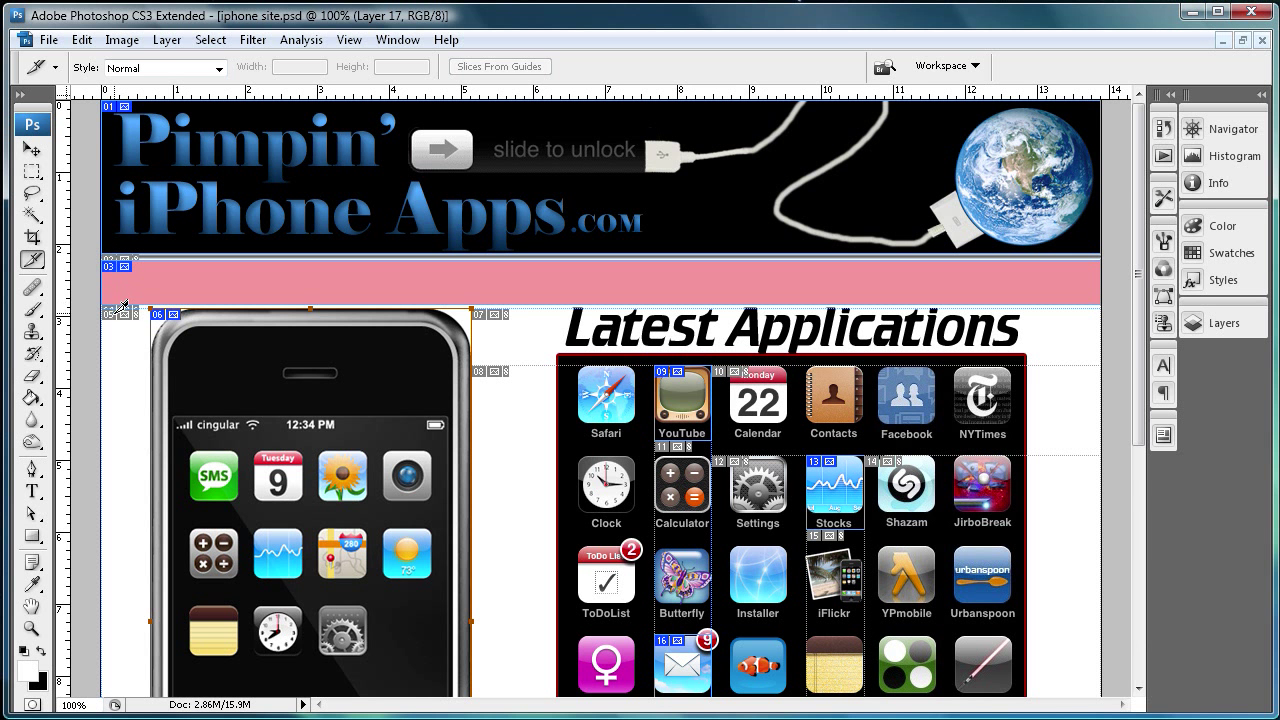
scroll(118, 313, "down", 3)
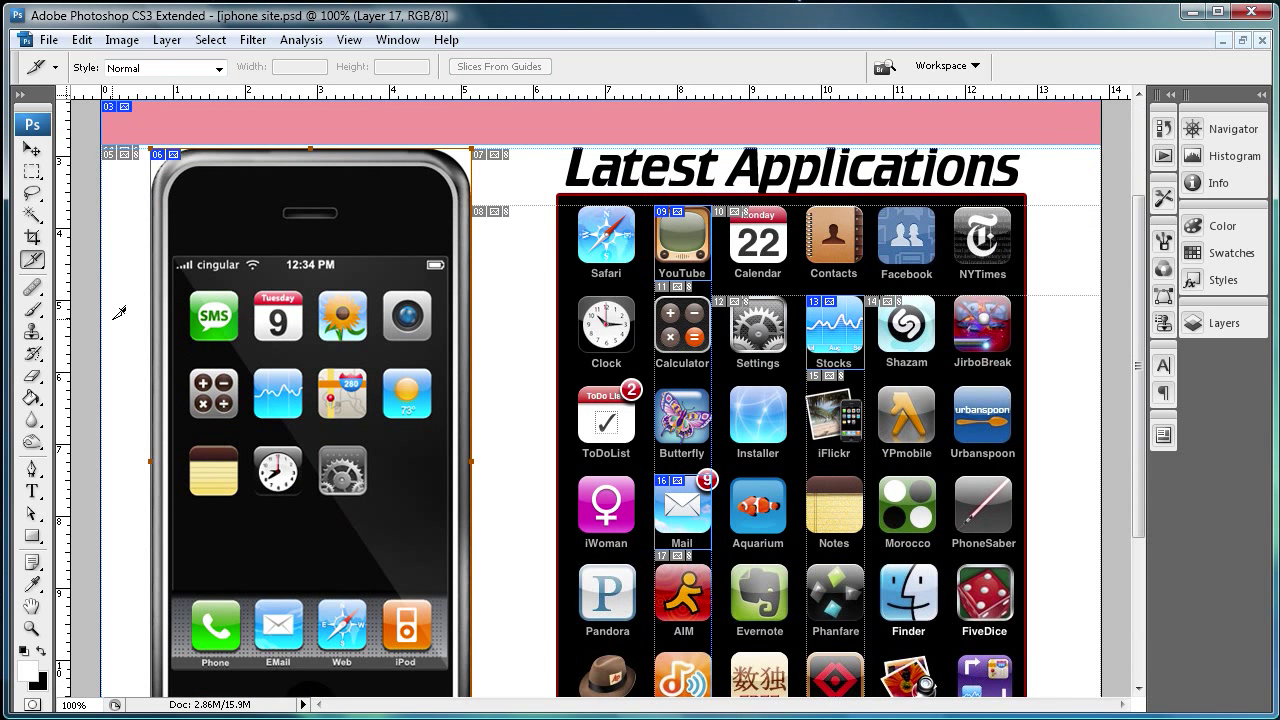
scroll(118, 313, "down", 3)
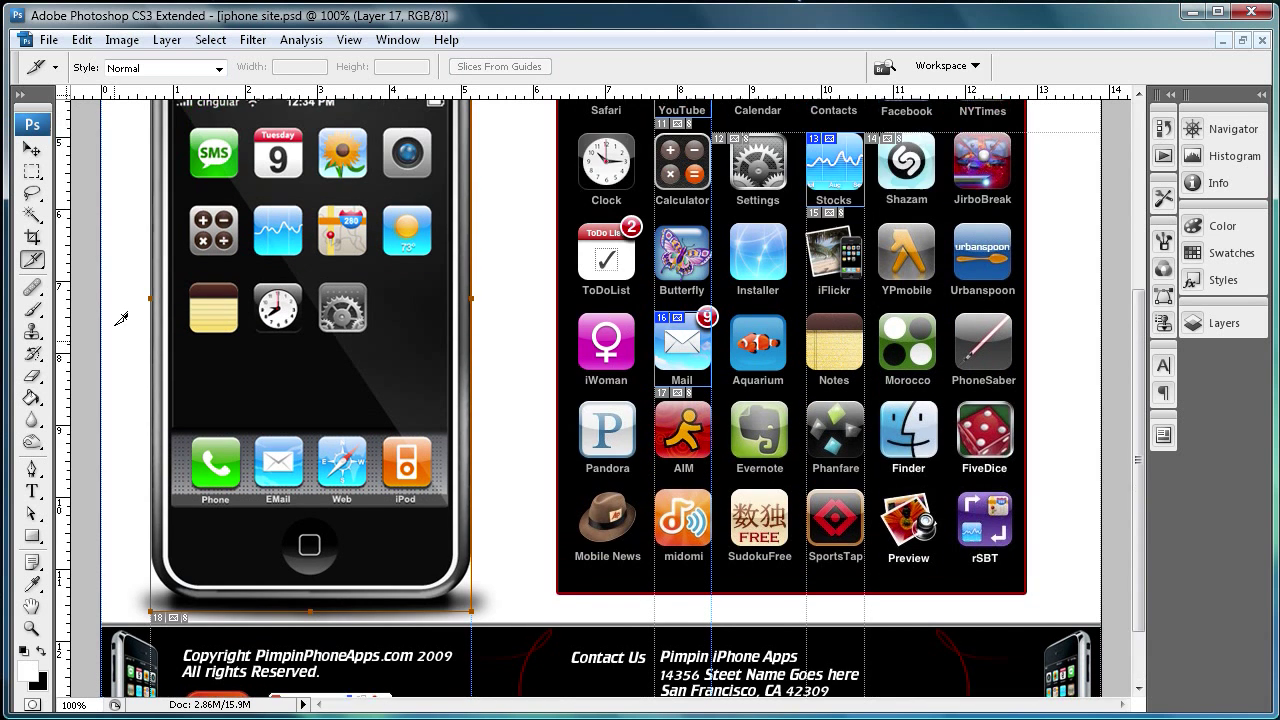
scroll(122, 318, "up", 5)
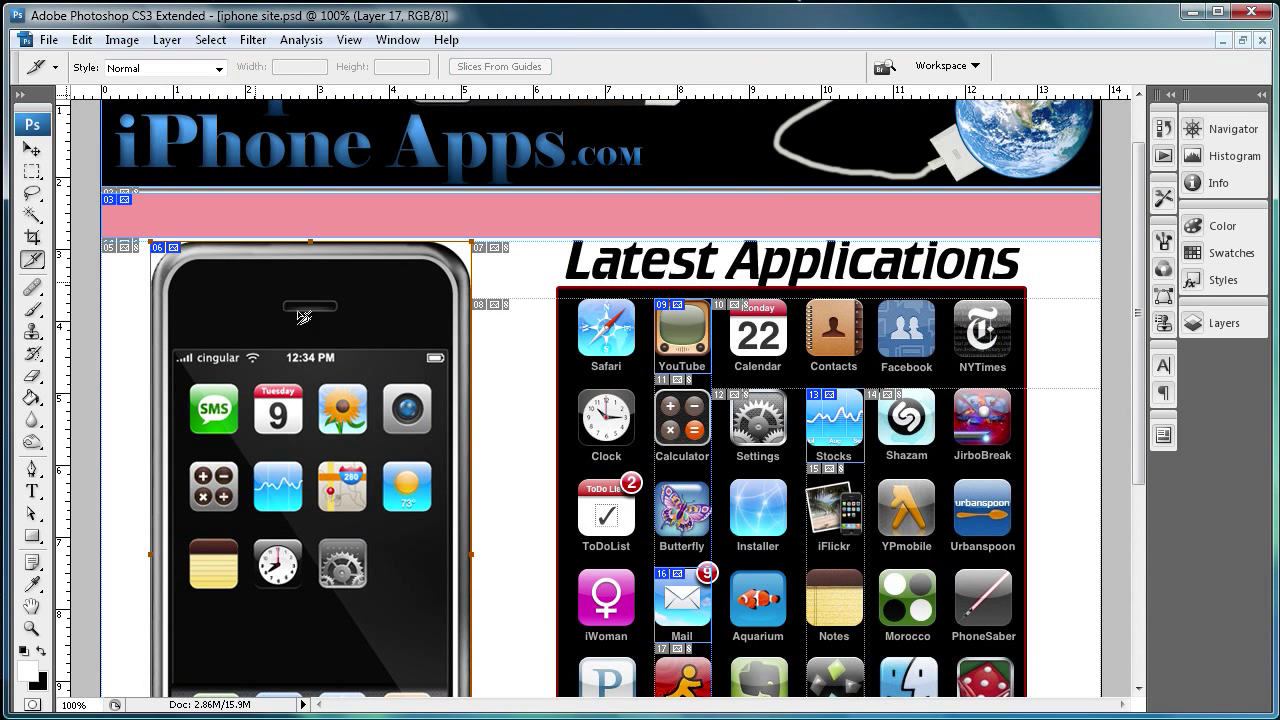
scroll(682, 432, "up", 1)
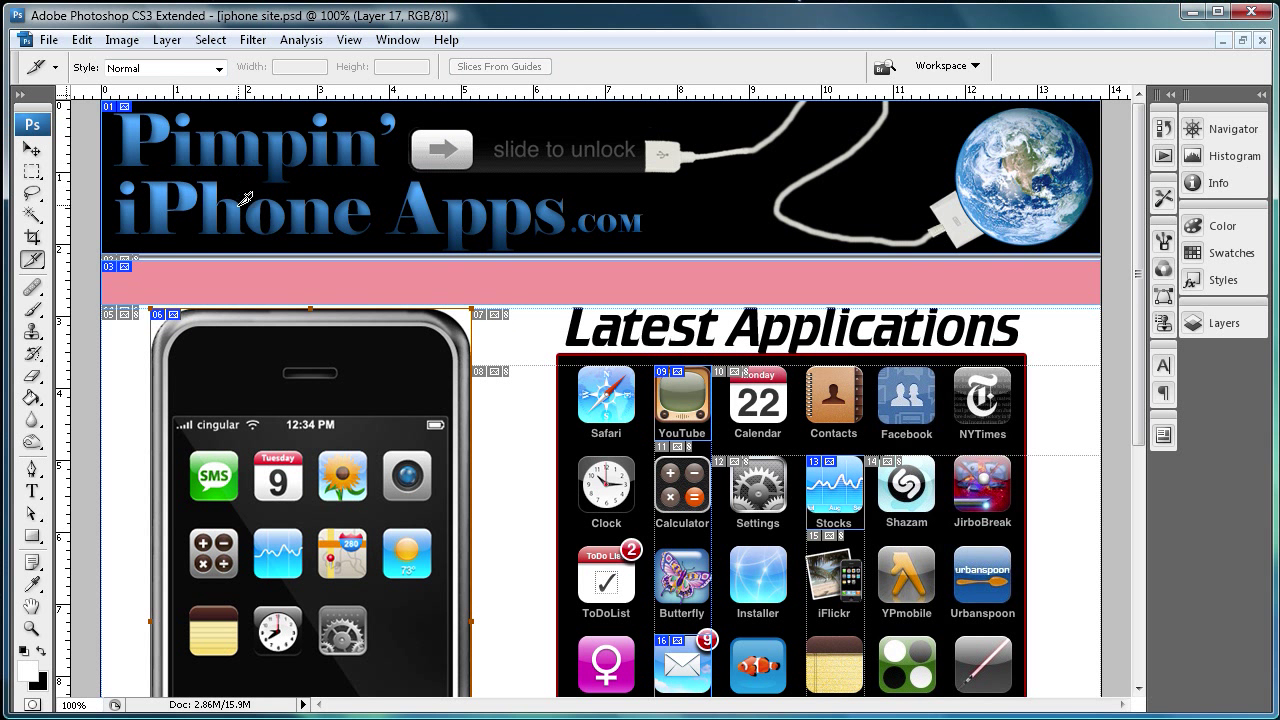
scroll(255, 200, "down", 1)
scroll(195, 235, "up", 1)
right_click(110, 103)
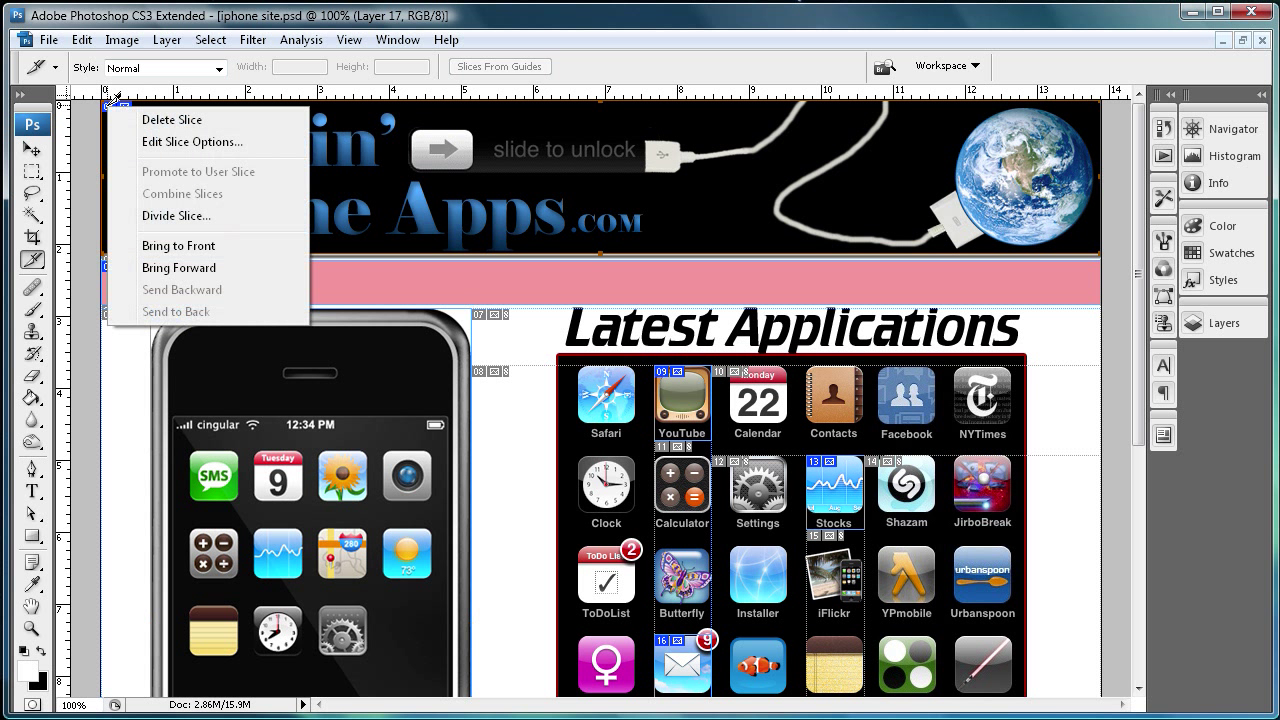
- Bring up Slice Options for the 1000 × 153 header slice and select its name iphone site_01
left_click(165, 138)
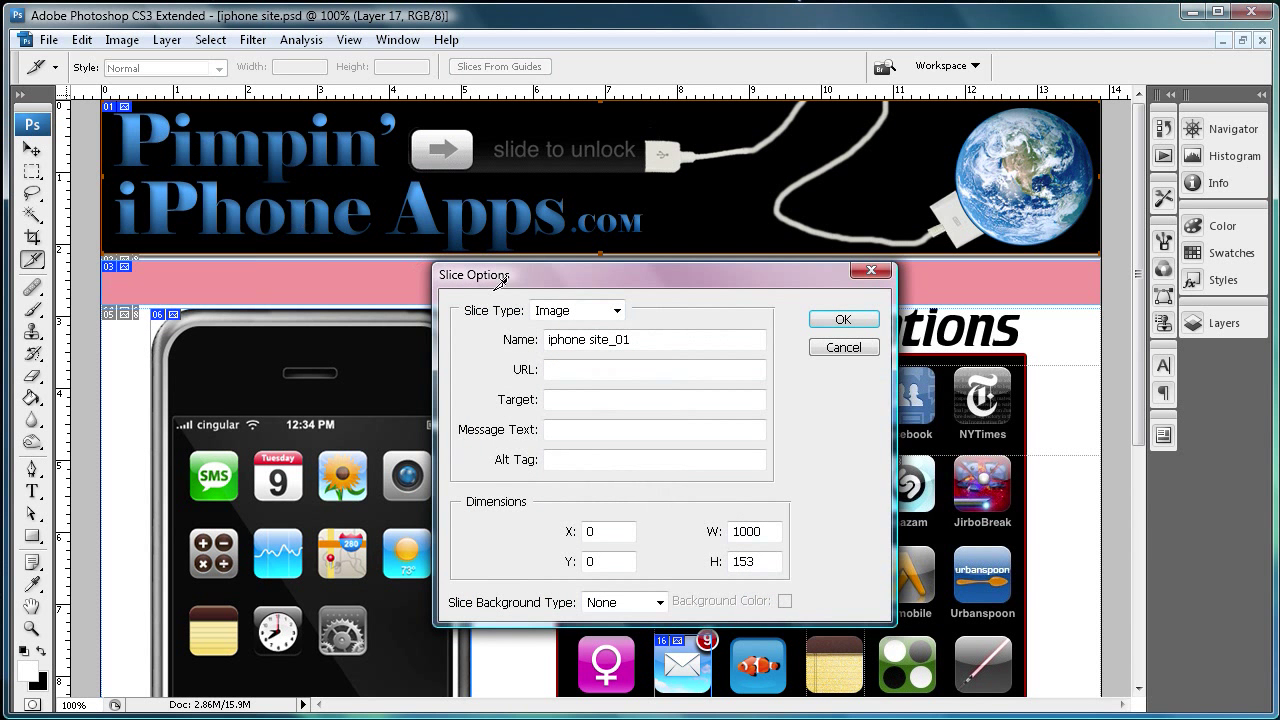
left_click_drag(473, 213, 459, 173)
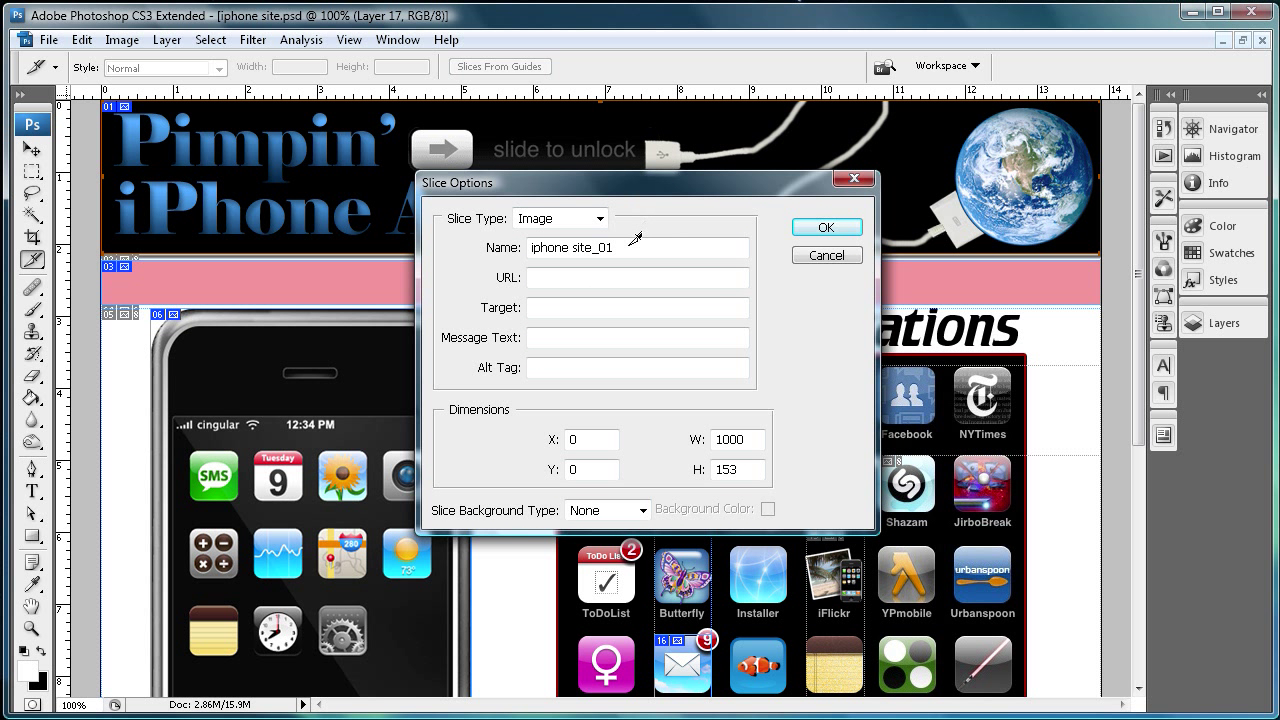
left_click_drag(631, 246, 526, 245)
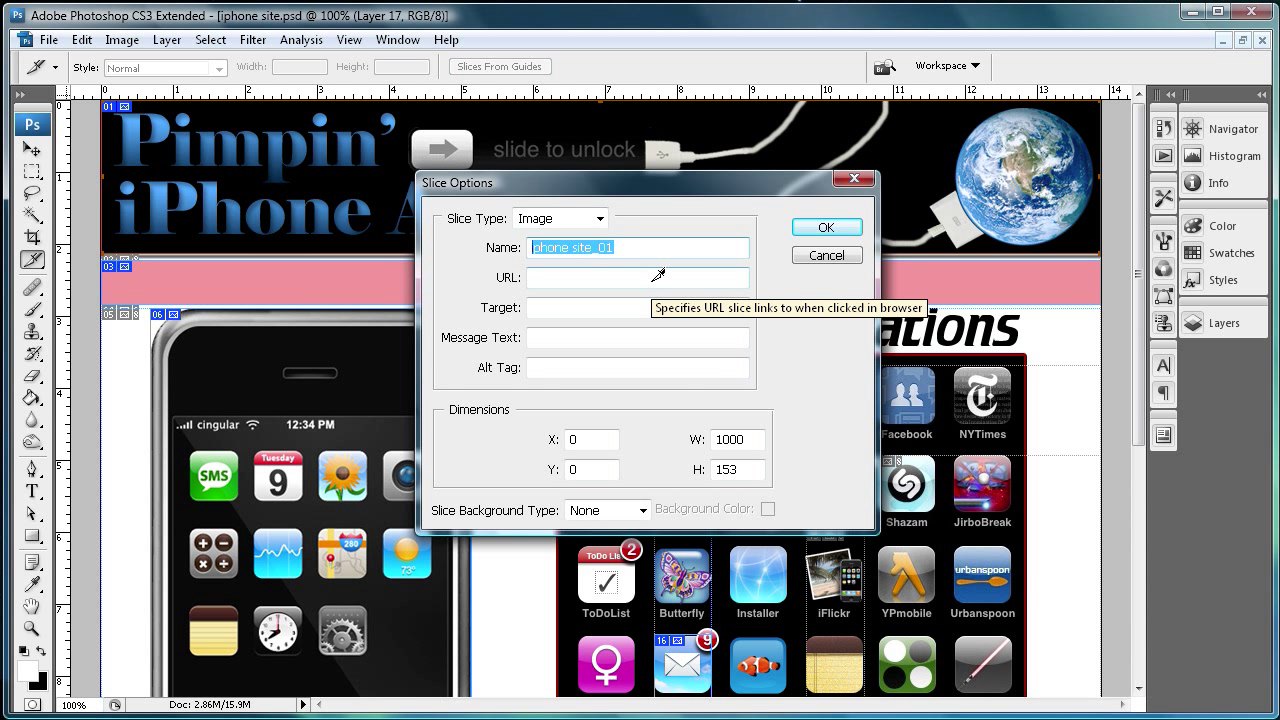
type("headerhomepage")
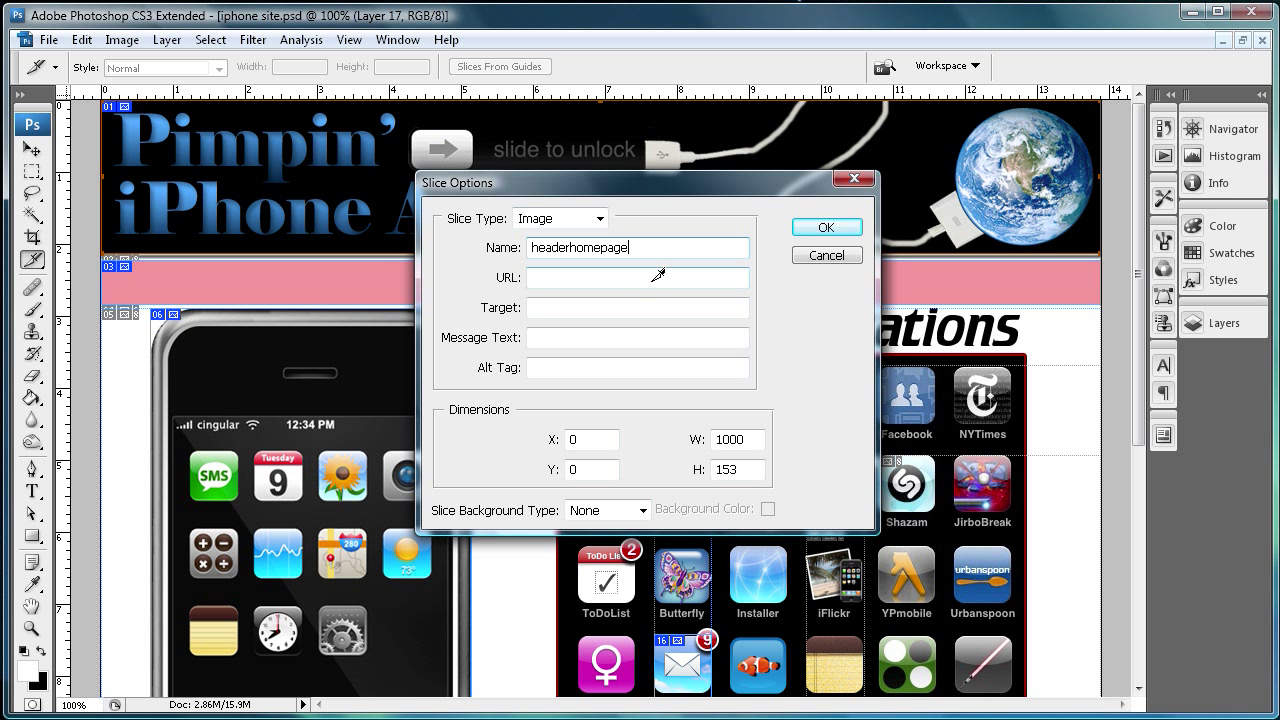
left_click(551, 278)
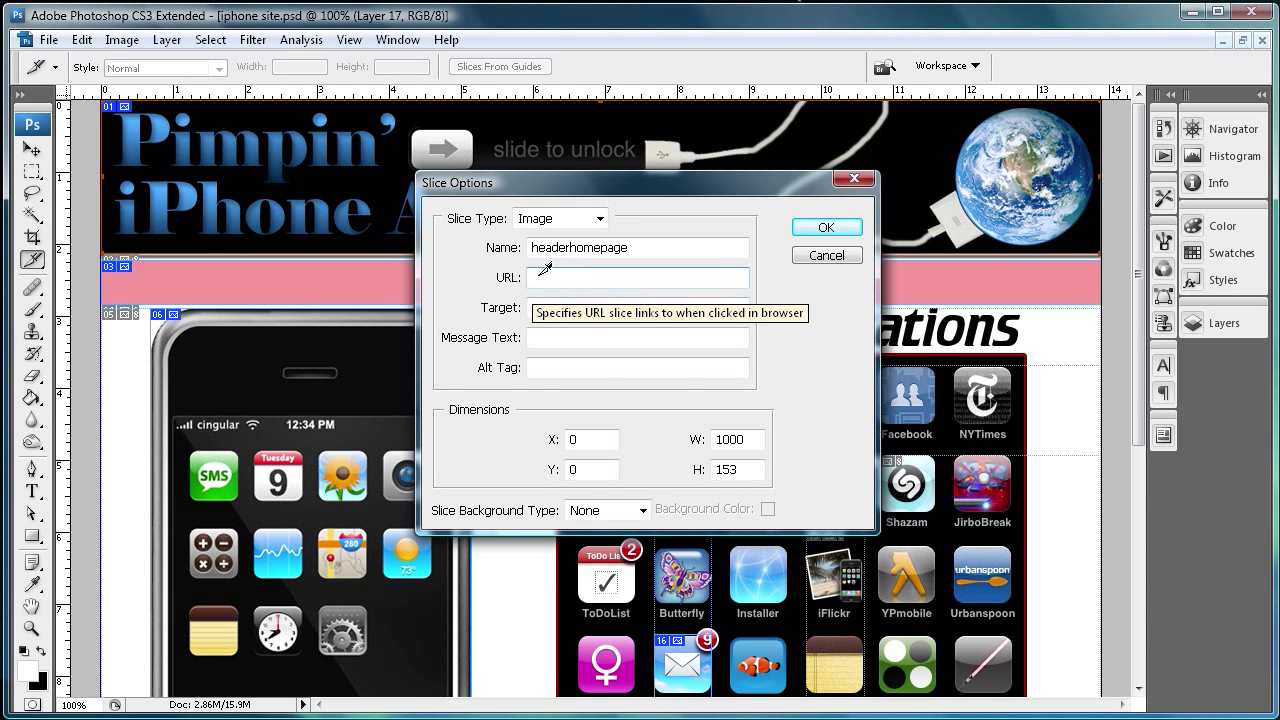
type("http://www.youtube.com")
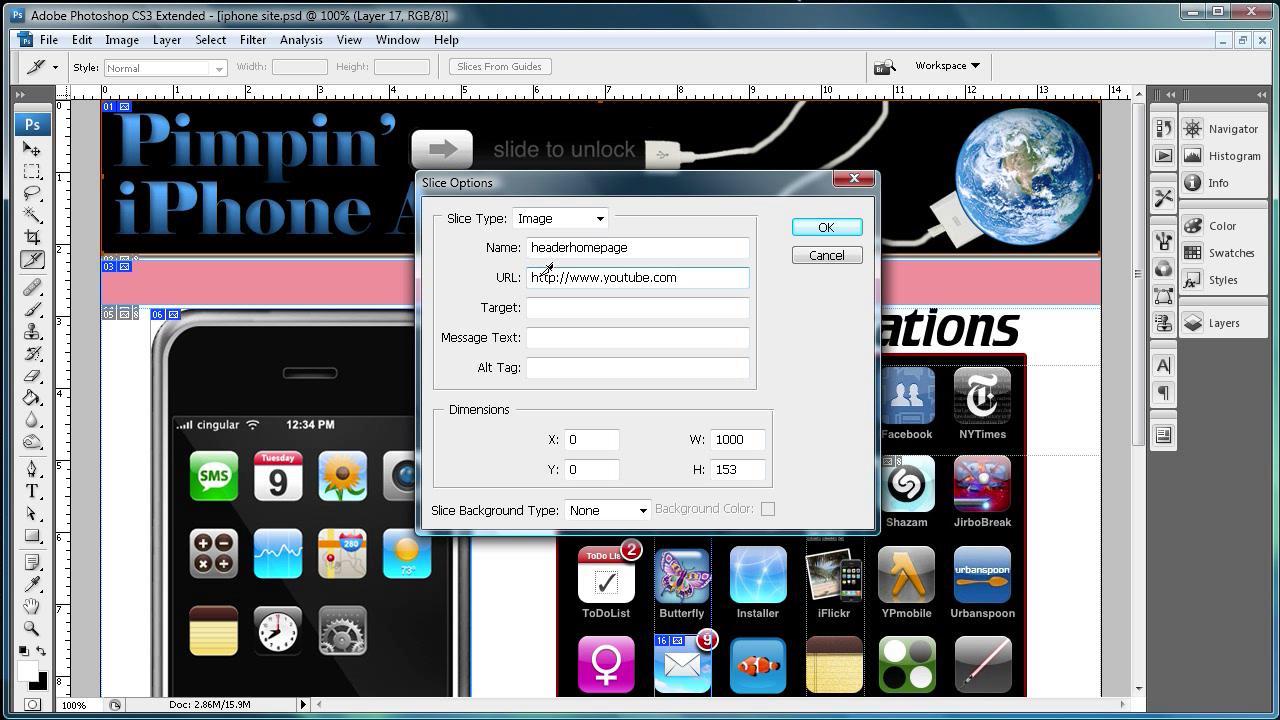
left_click_drag(706, 276, 529, 276)
left_click(603, 276)
left_click_drag(694, 273, 496, 273)
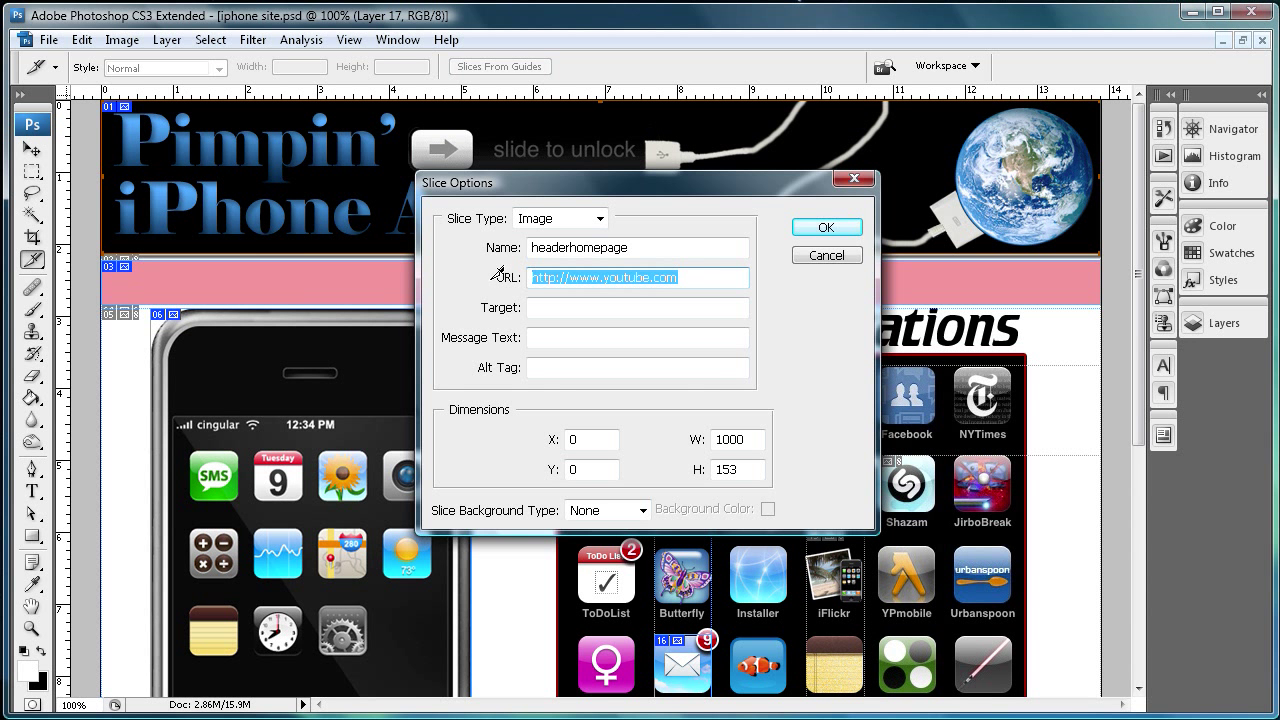
key("BackSpace")
left_click(538, 300)
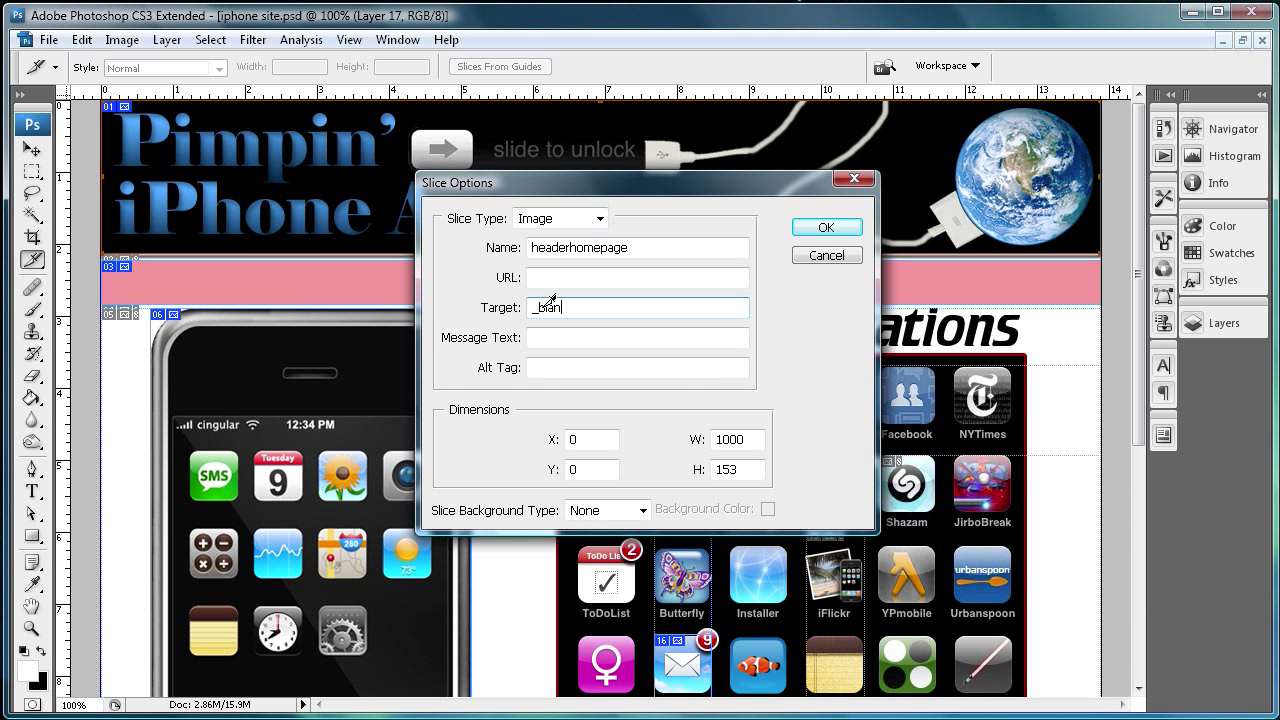
type("k")
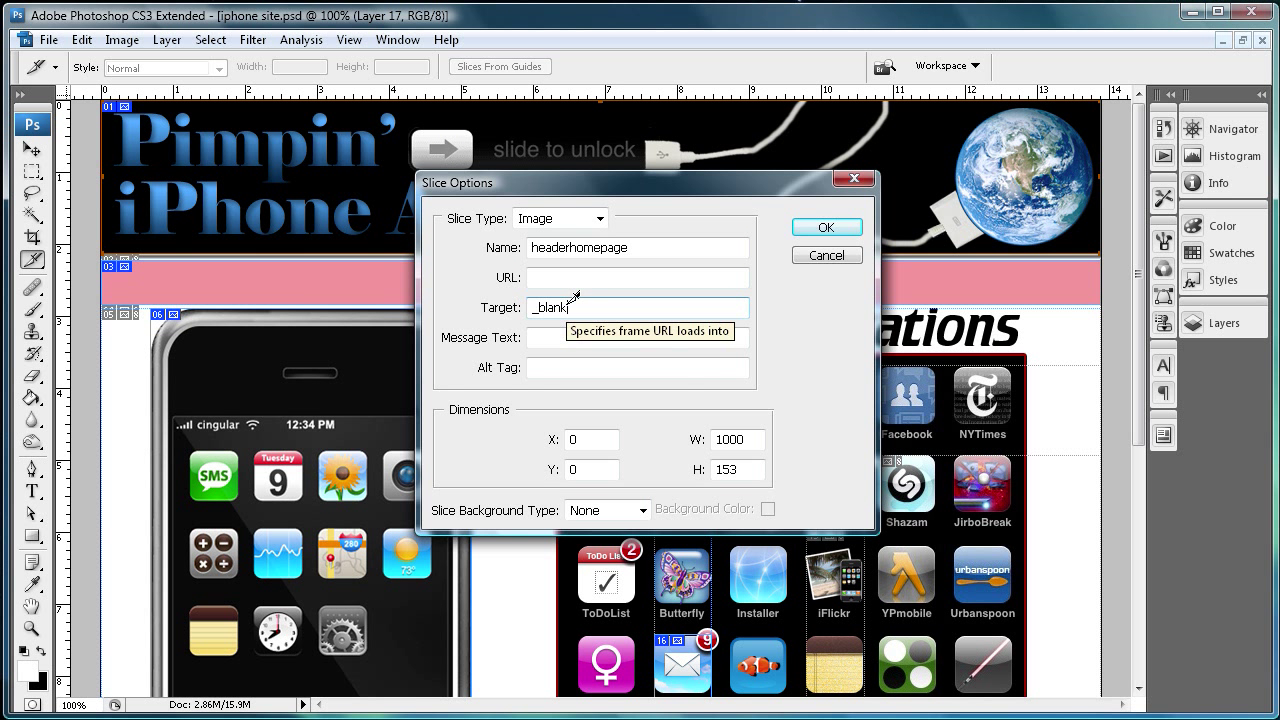
left_click_drag(569, 306, 550, 305)
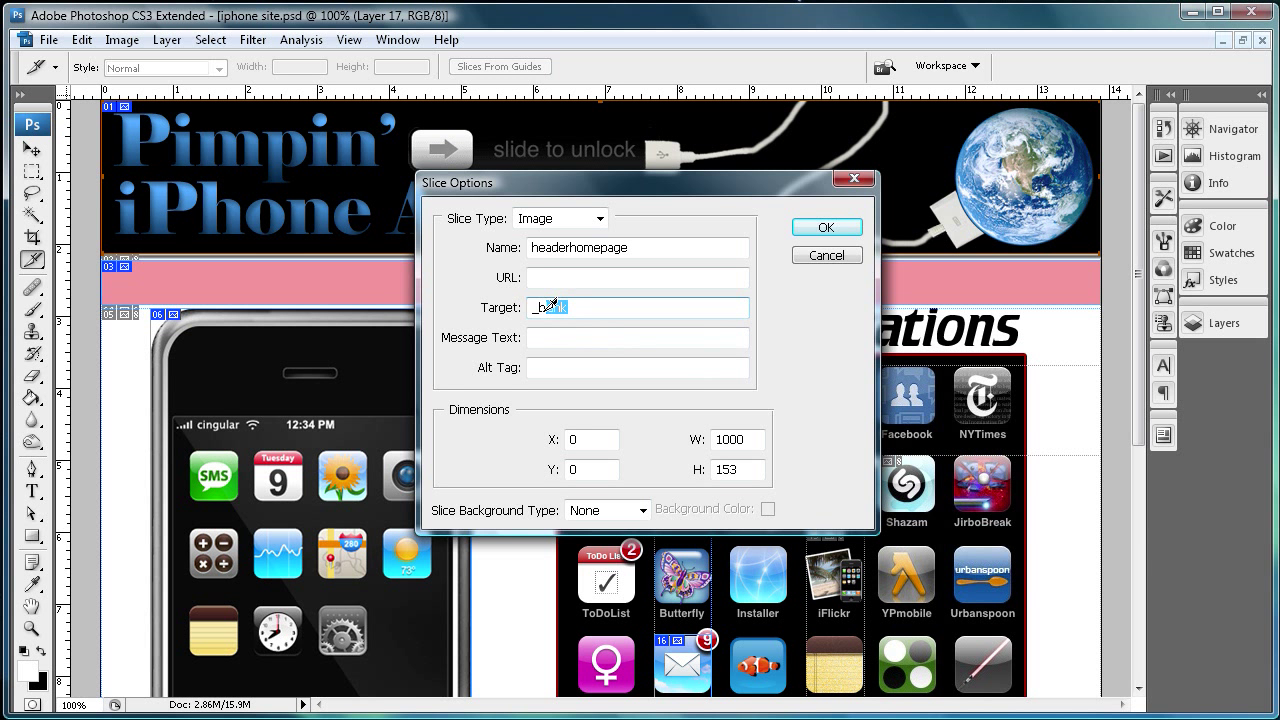
type("self")
left_click_drag(580, 307, 490, 300)
key("BackSpace")
left_click(543, 274)
left_click(538, 298)
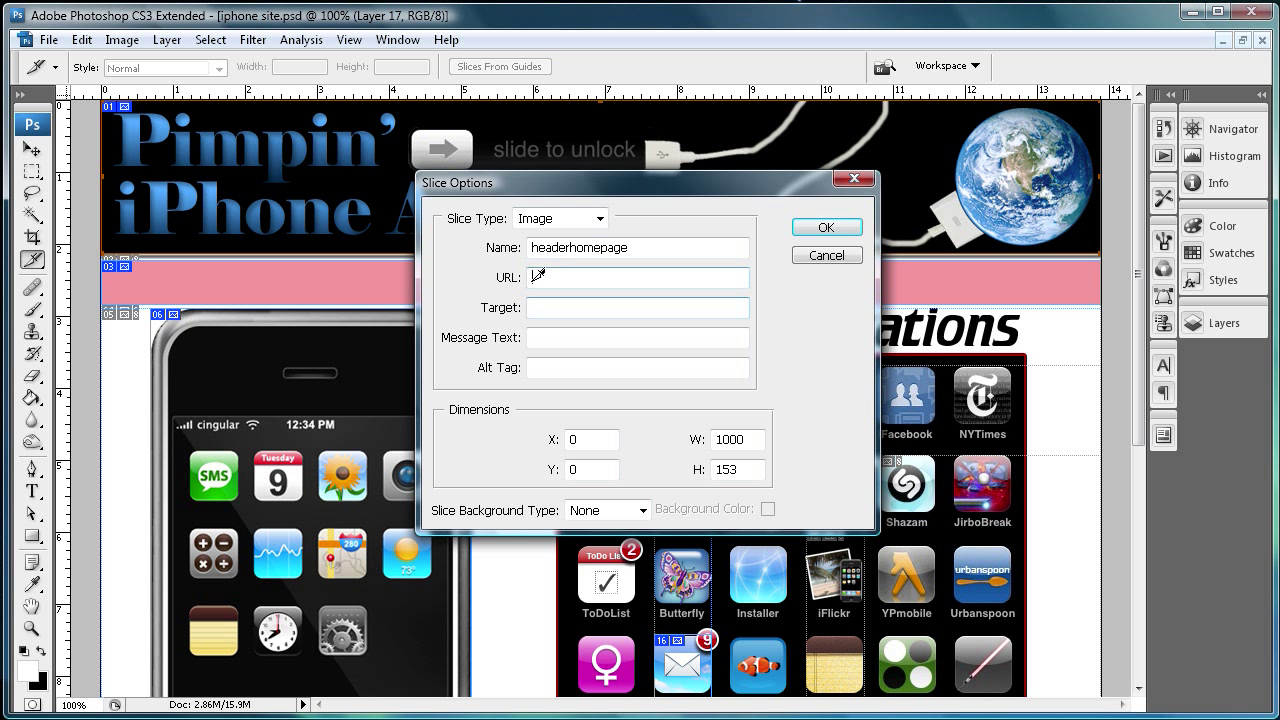
left_click(545, 330)
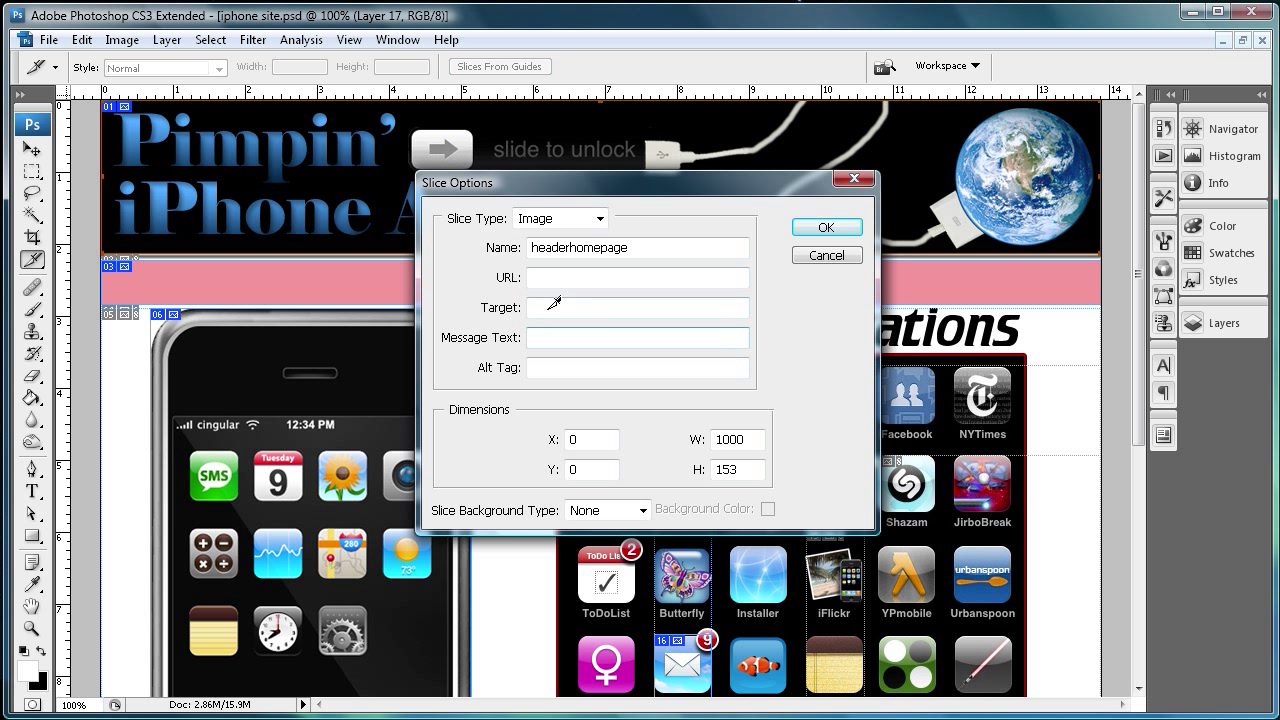
- Set the header slice's Message Text to CRAZY HEADER!!!
left_click(533, 305)
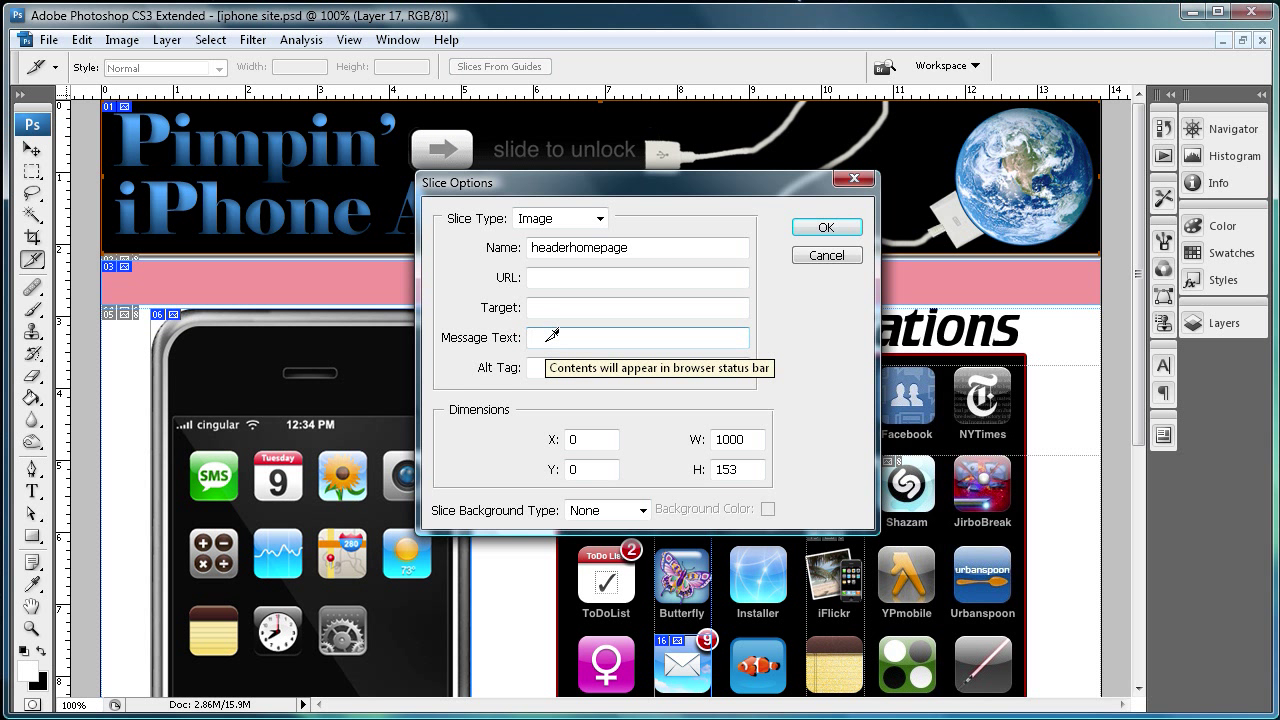
left_click(552, 336)
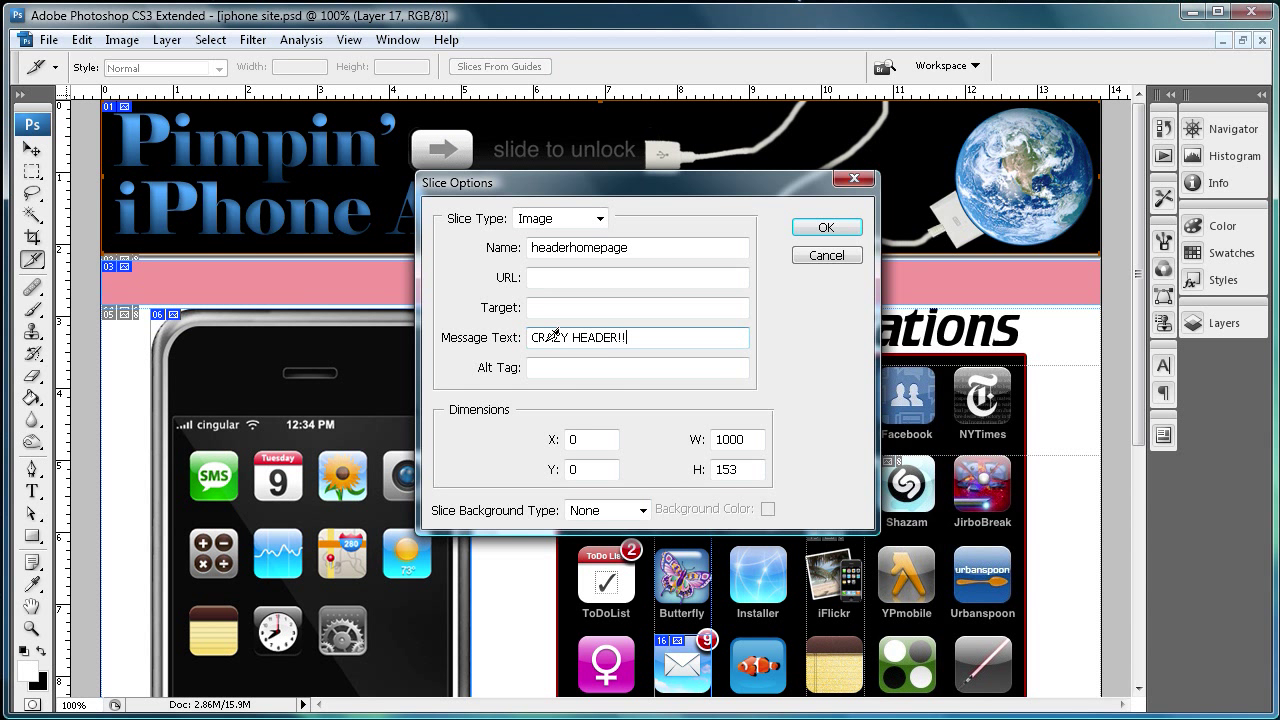
type("!")
left_click(620, 362)
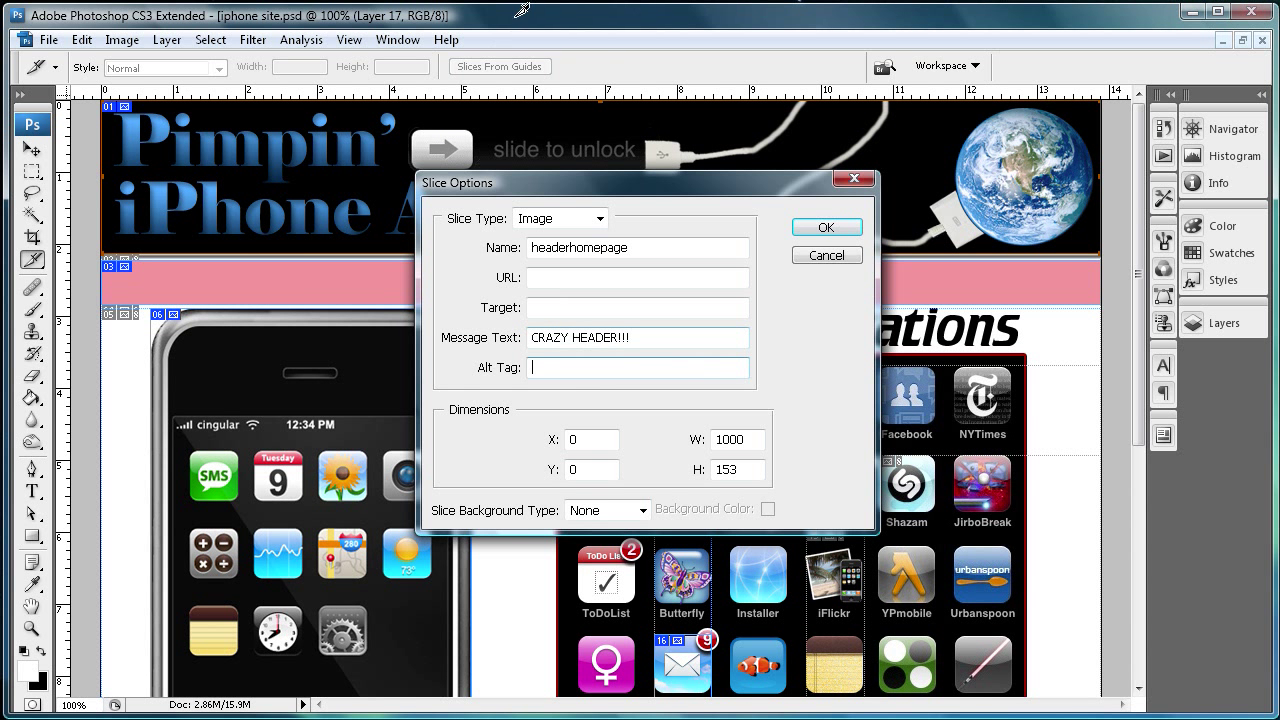
left_click_drag(508, 180, 727, 195)
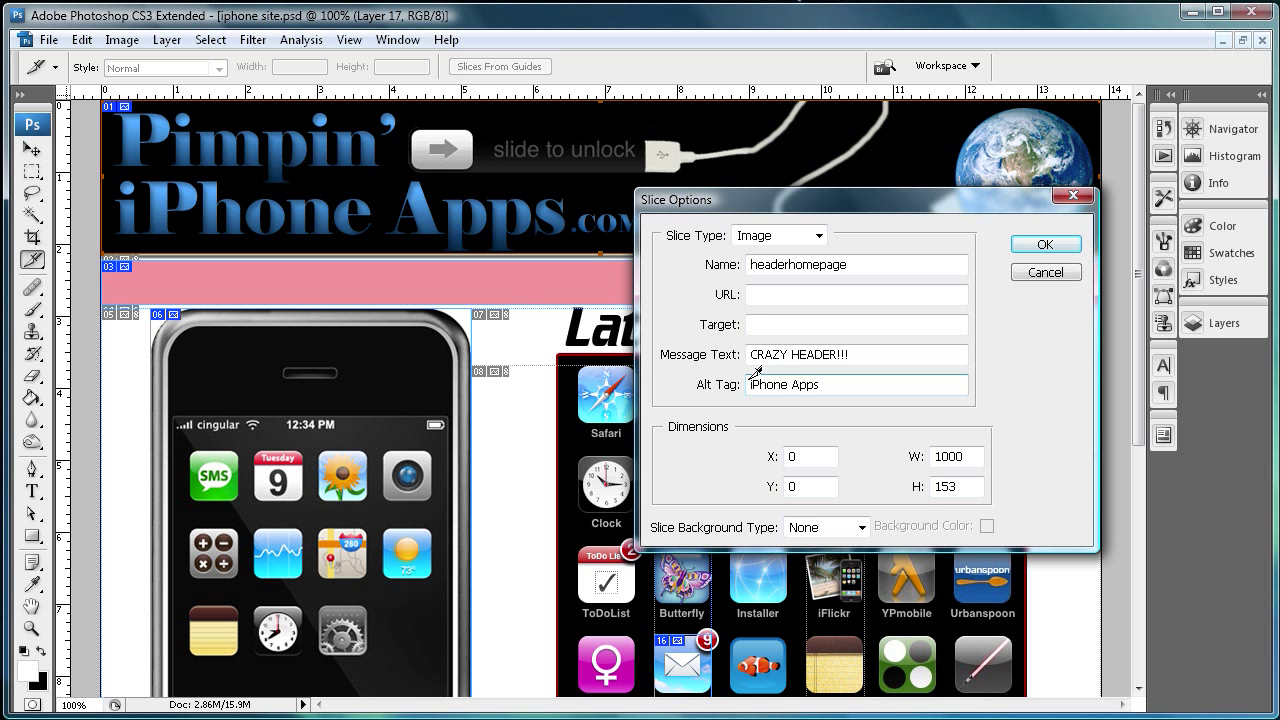
- Give the header slice Alt Tag Pimpin' iPhone Apps and apply the Slice Options
type("i")
type("Pimpin")
type("'")
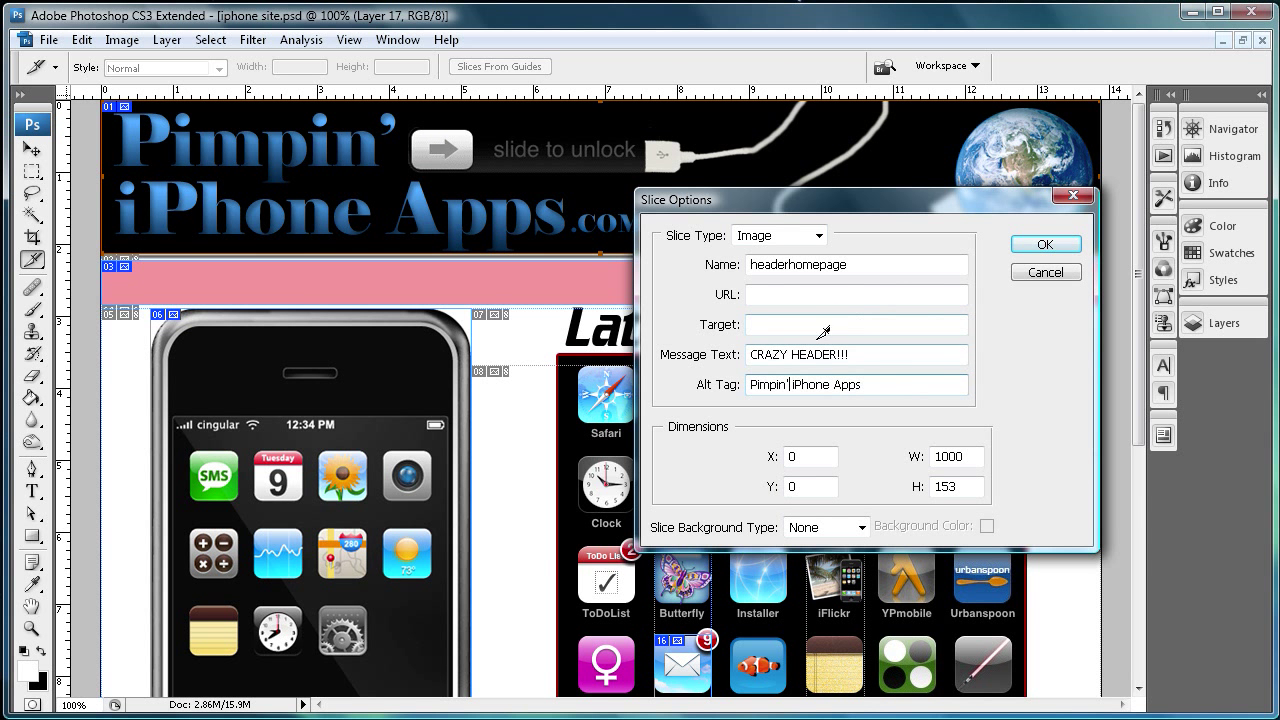
left_click(1044, 244)
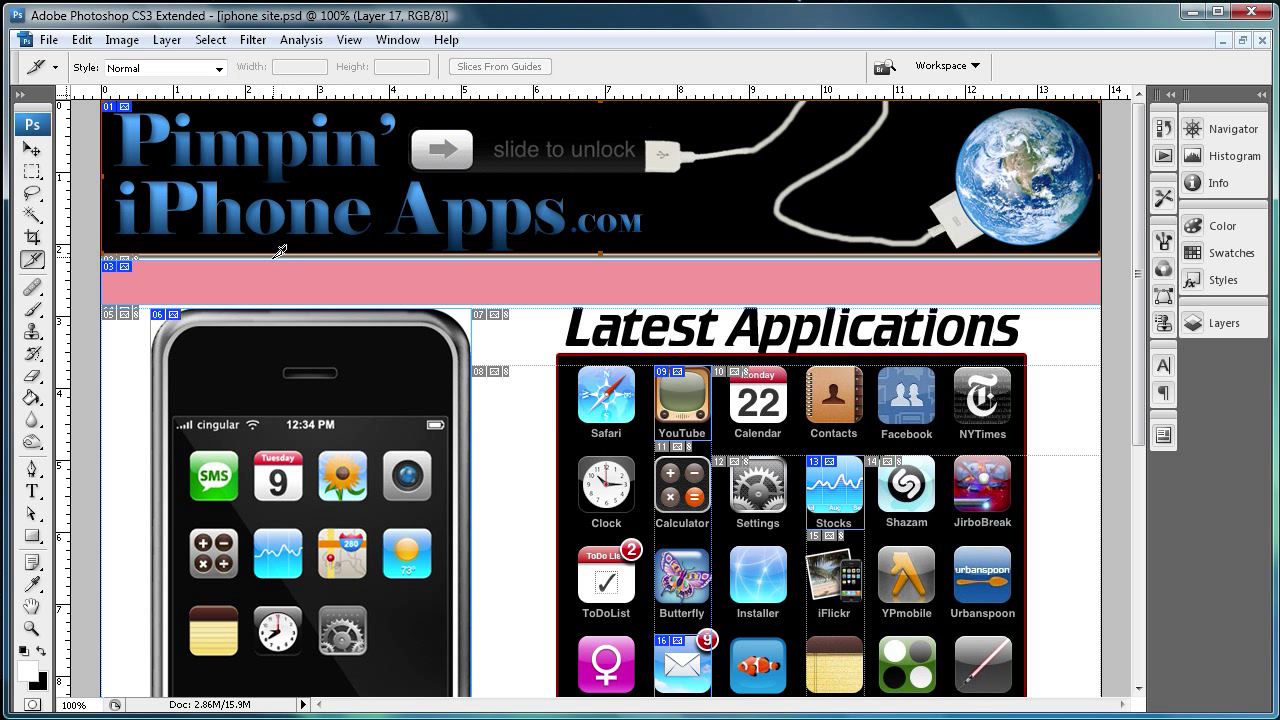
left_click(48, 40)
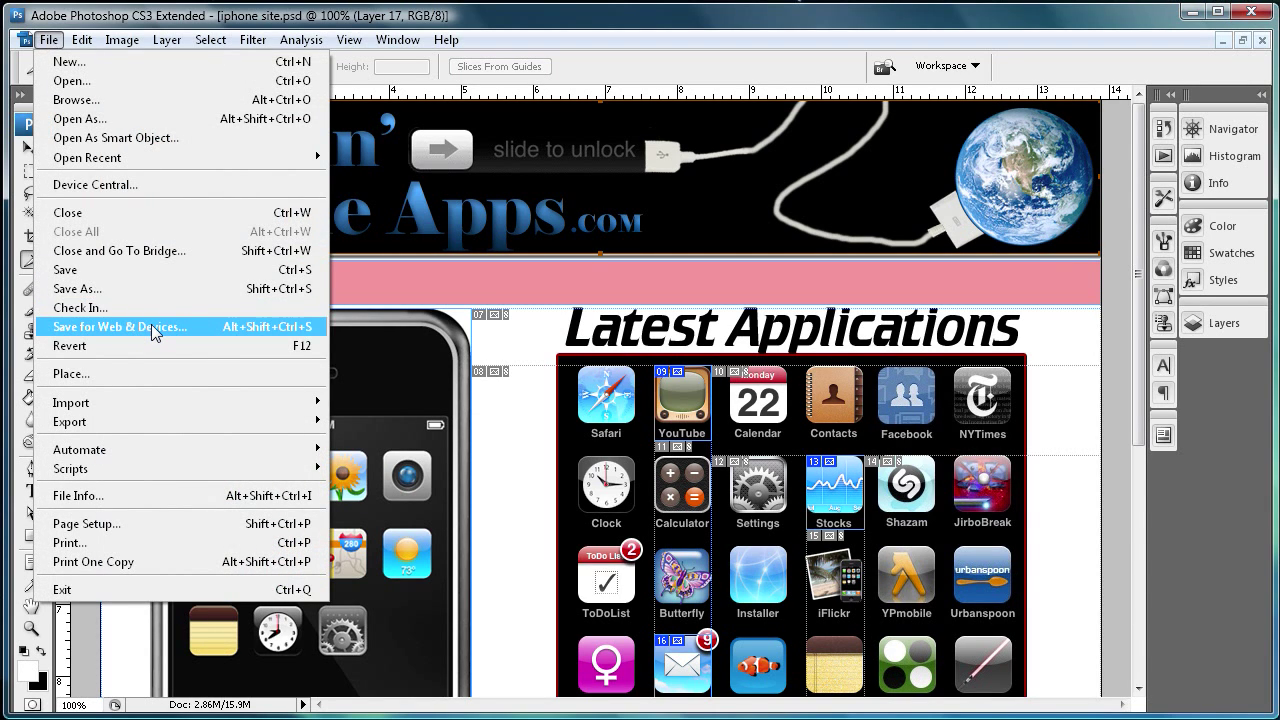
- In Save for Web & Devices, select the pink bar, phone, YouTube, Stocks and banner slices
left_click(151, 326)
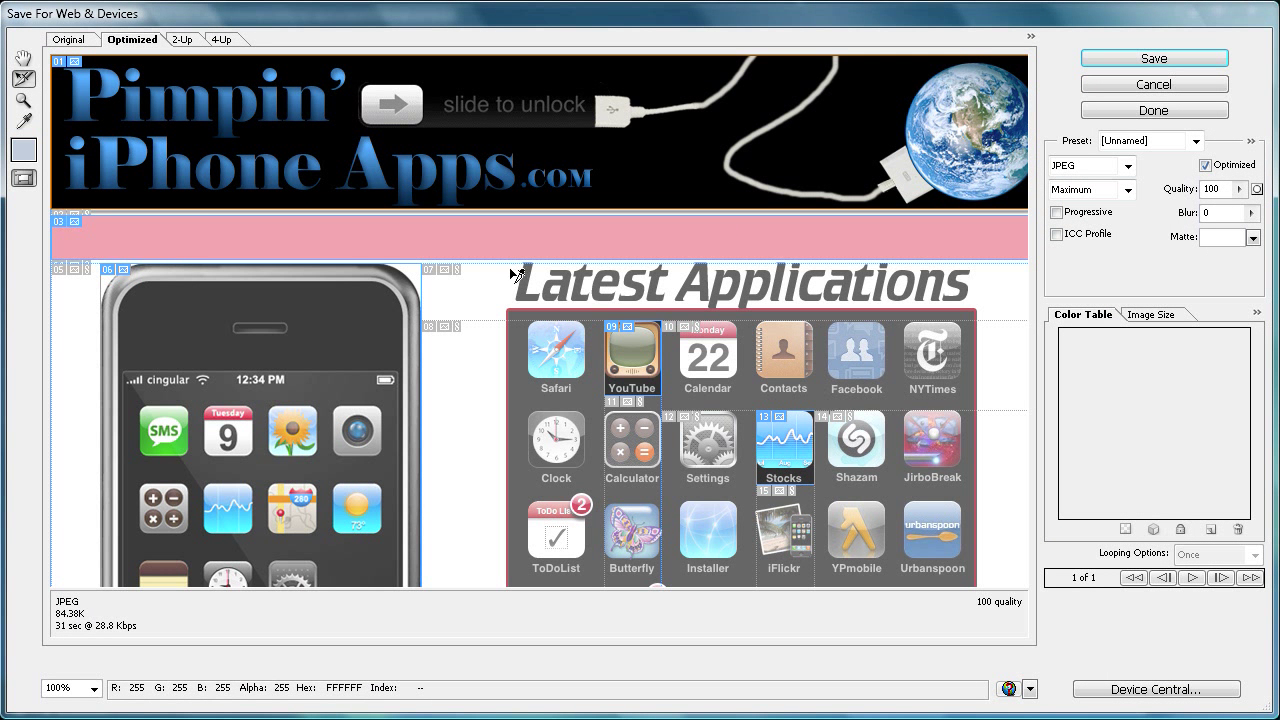
left_click(136, 238)
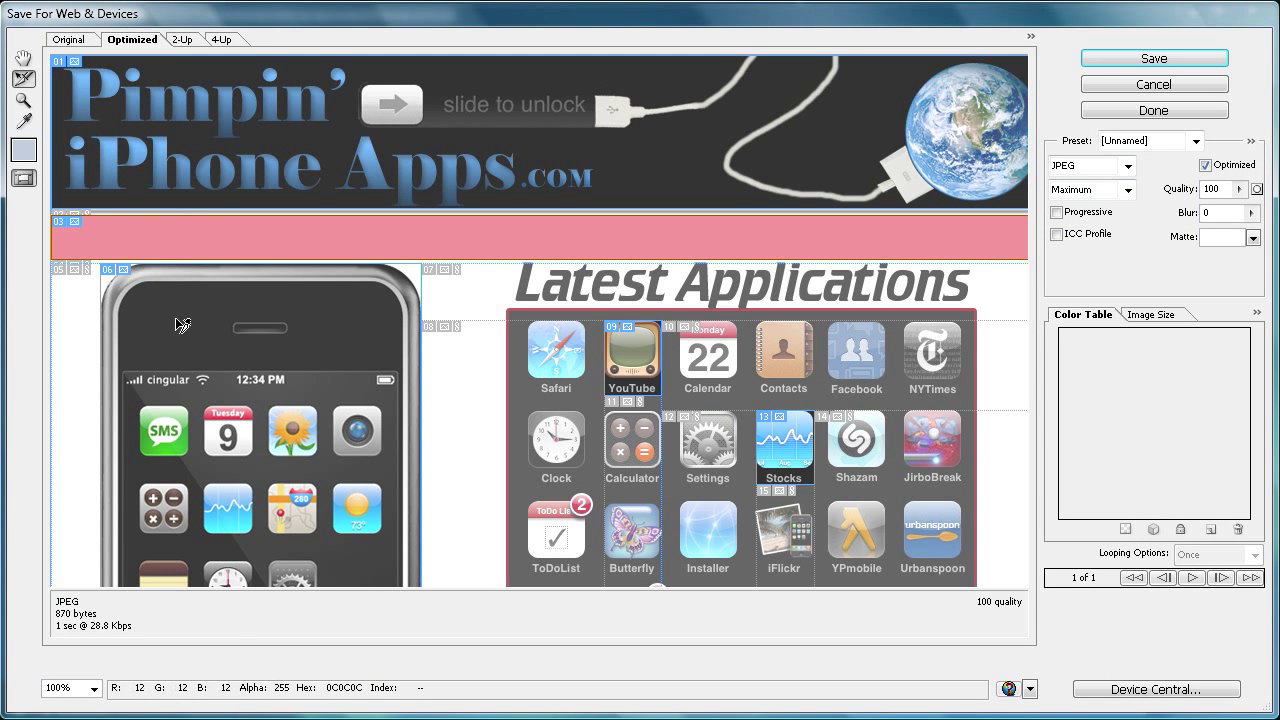
left_click(207, 301)
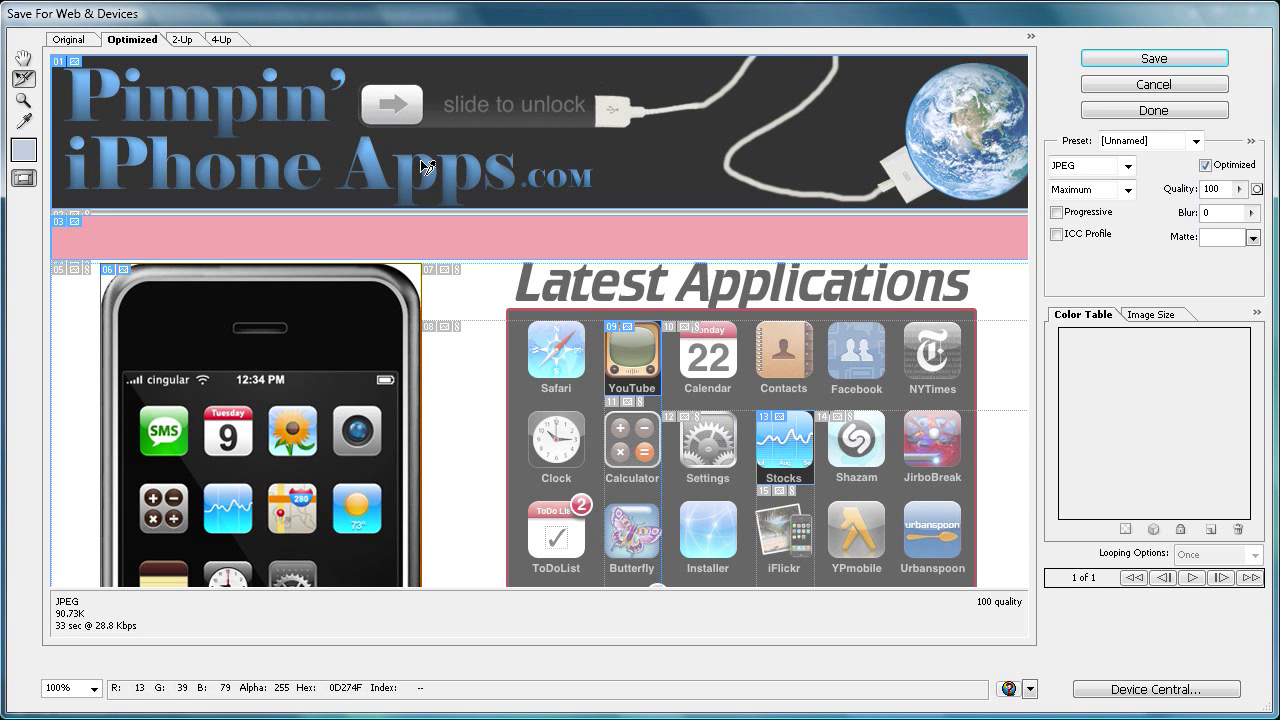
left_click(622, 360)
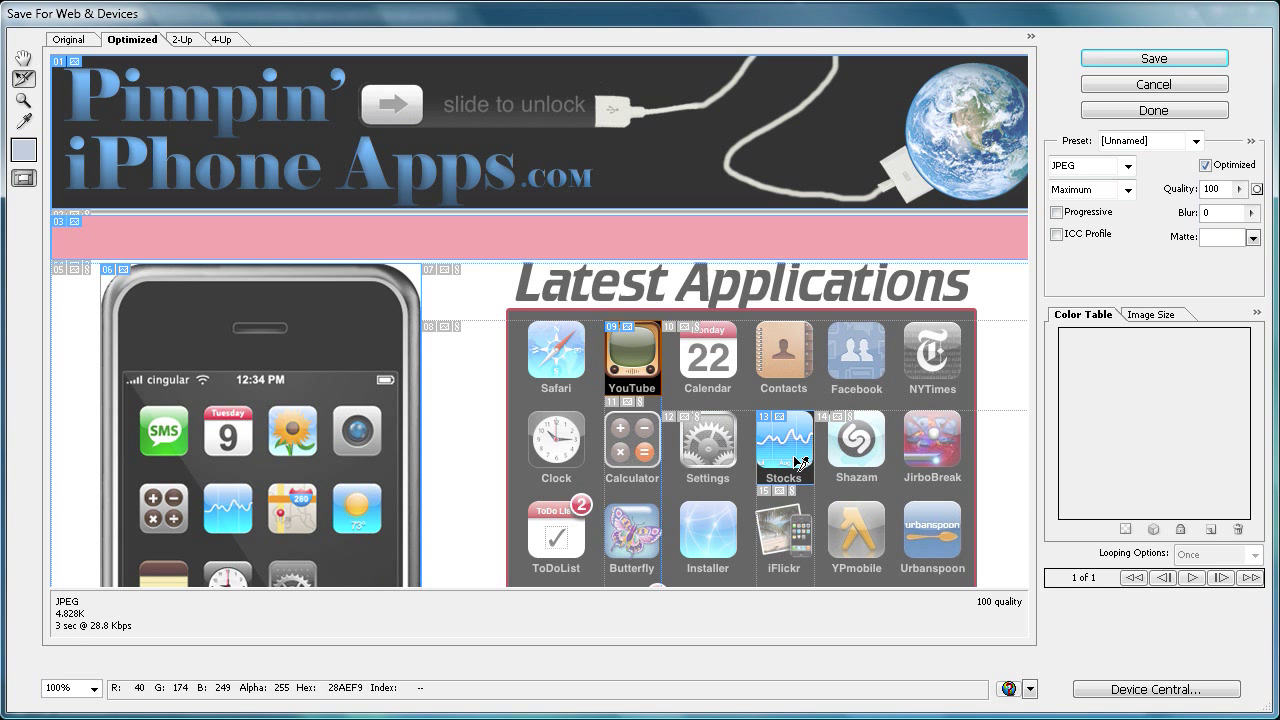
left_click(800, 462)
left_click(295, 409)
left_click(293, 133)
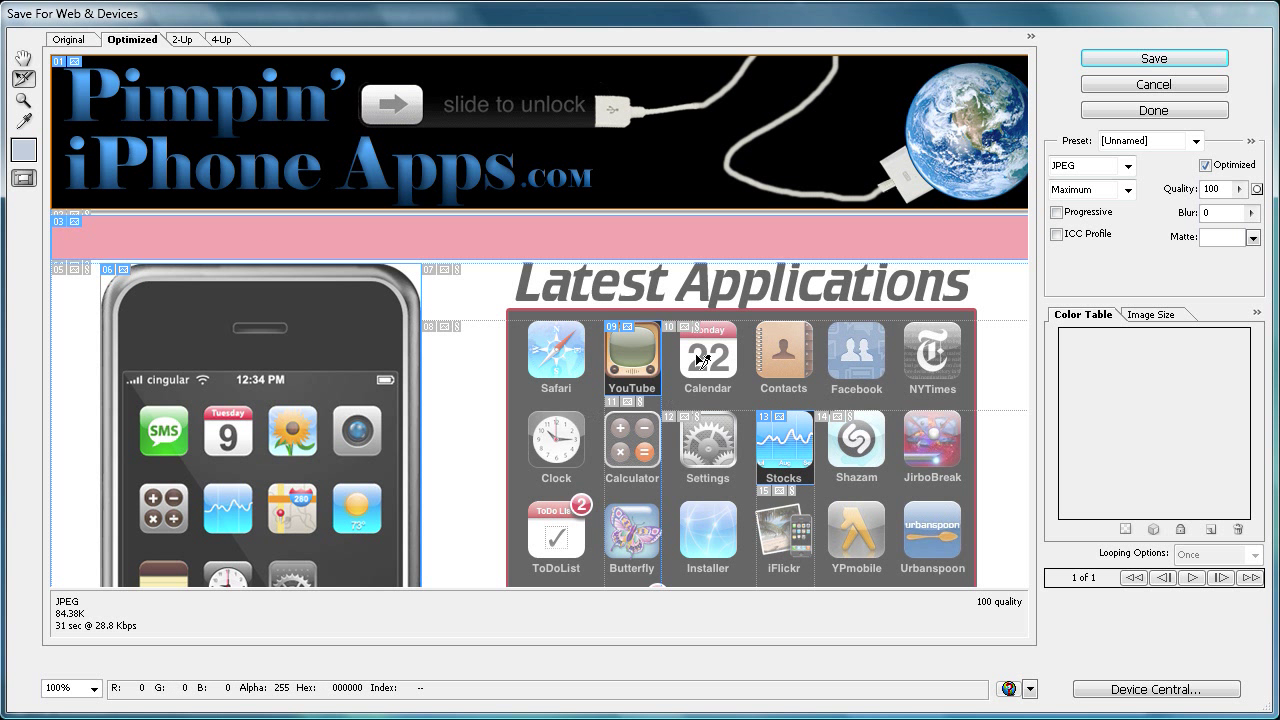
left_click(622, 371)
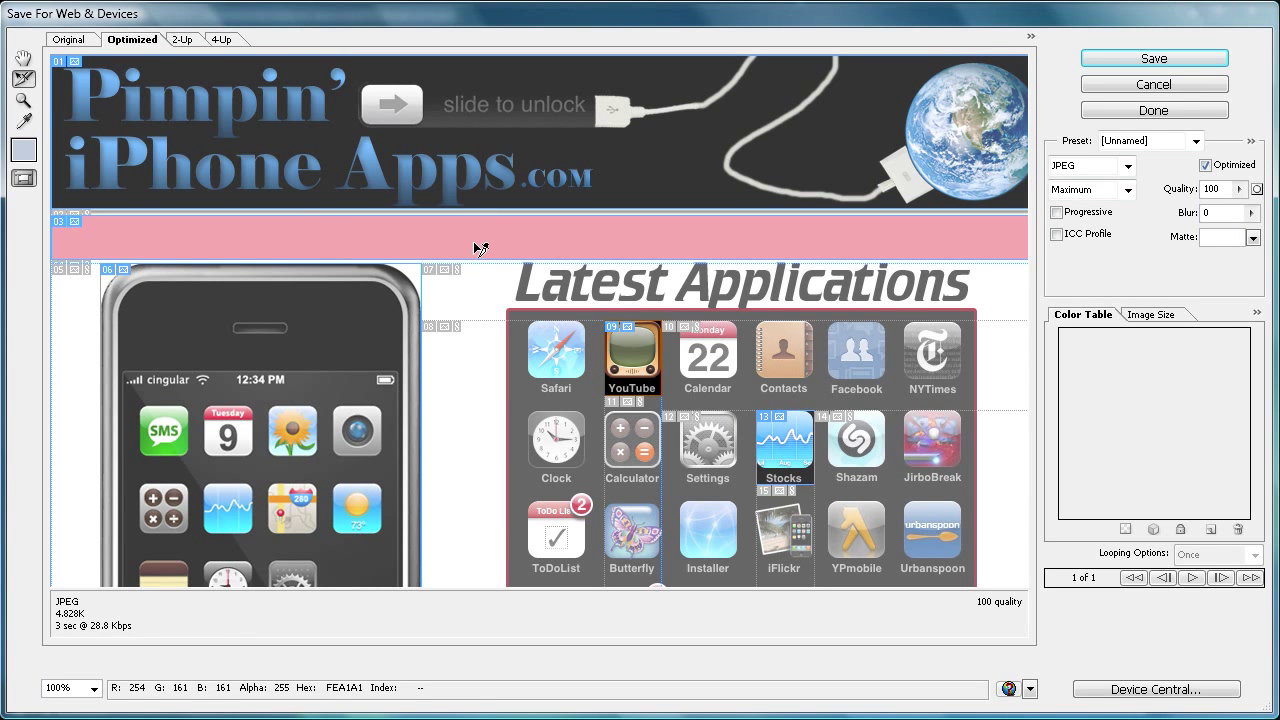
- Confirm the banner, YouTube and iPhone slices use JPEG Maximum, then start saving
left_click(271, 147)
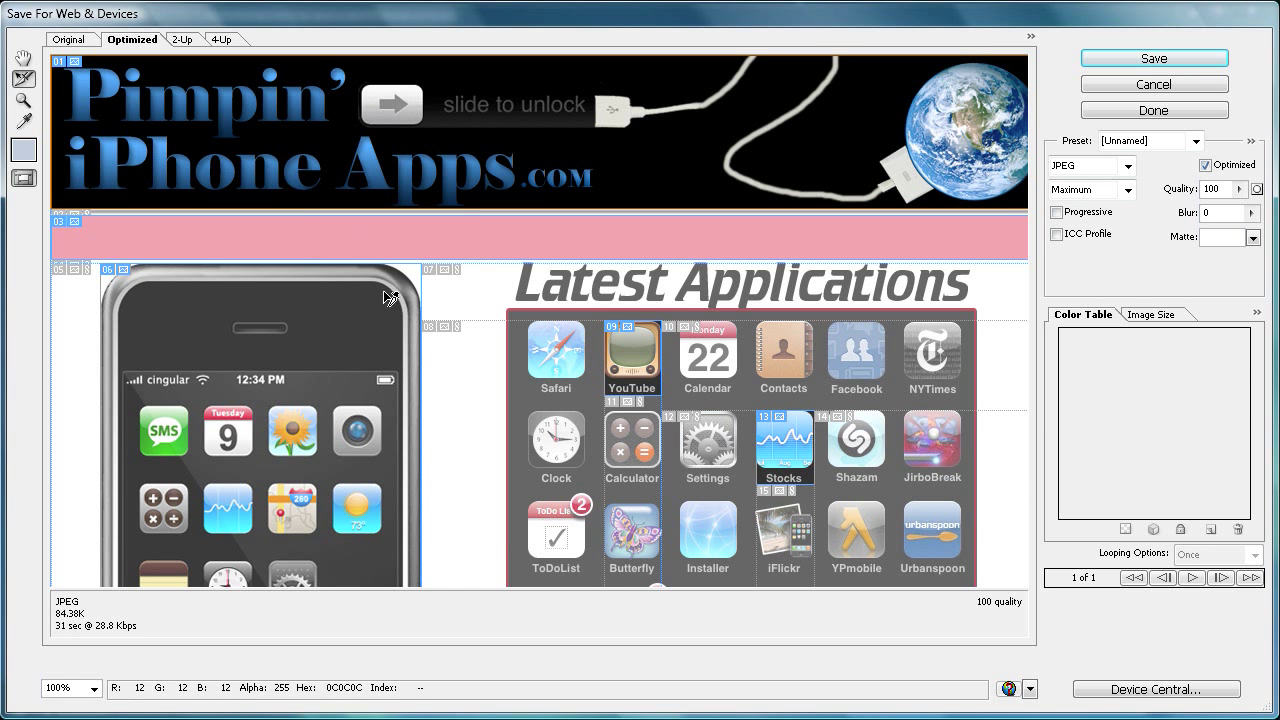
left_click(612, 342)
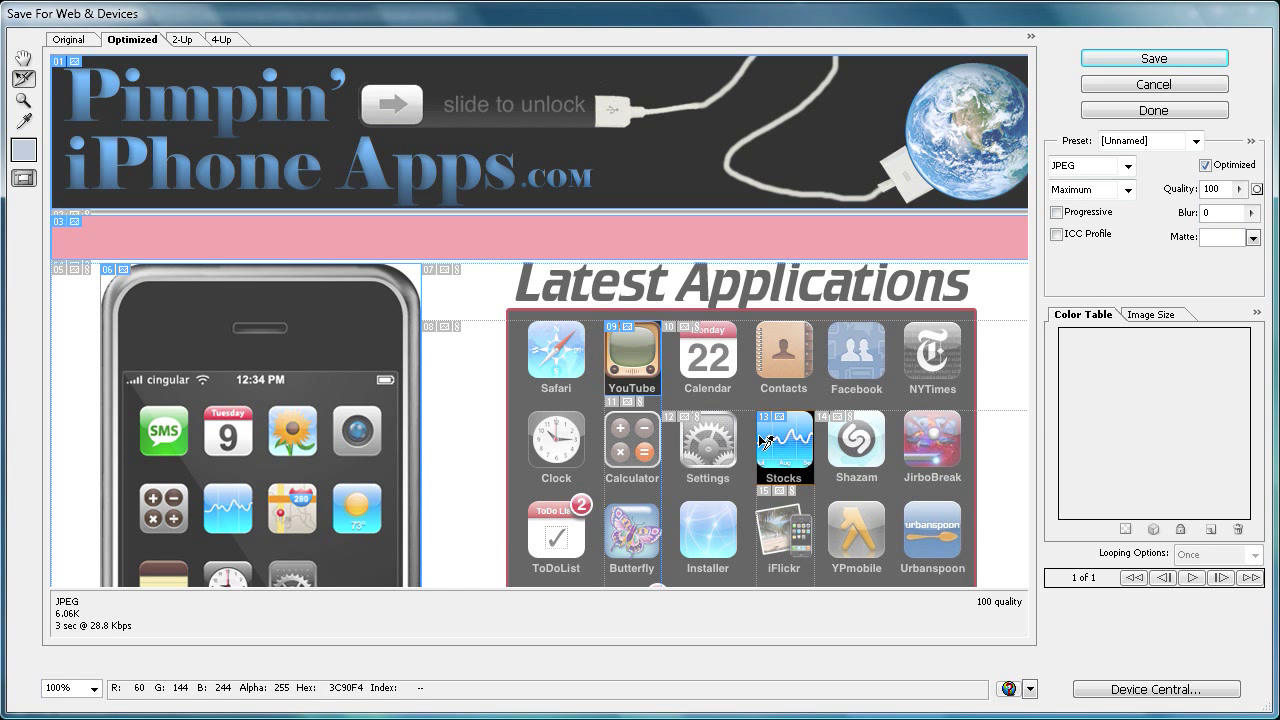
left_click(370, 436)
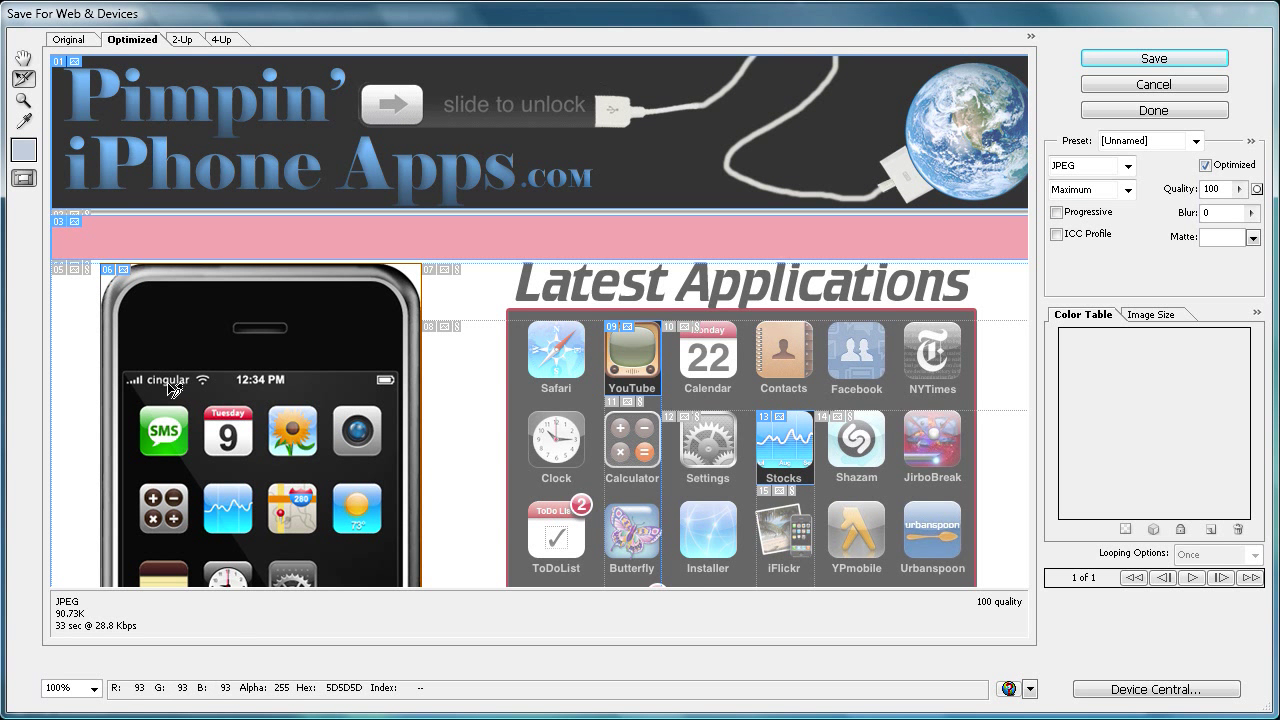
left_click(320, 146)
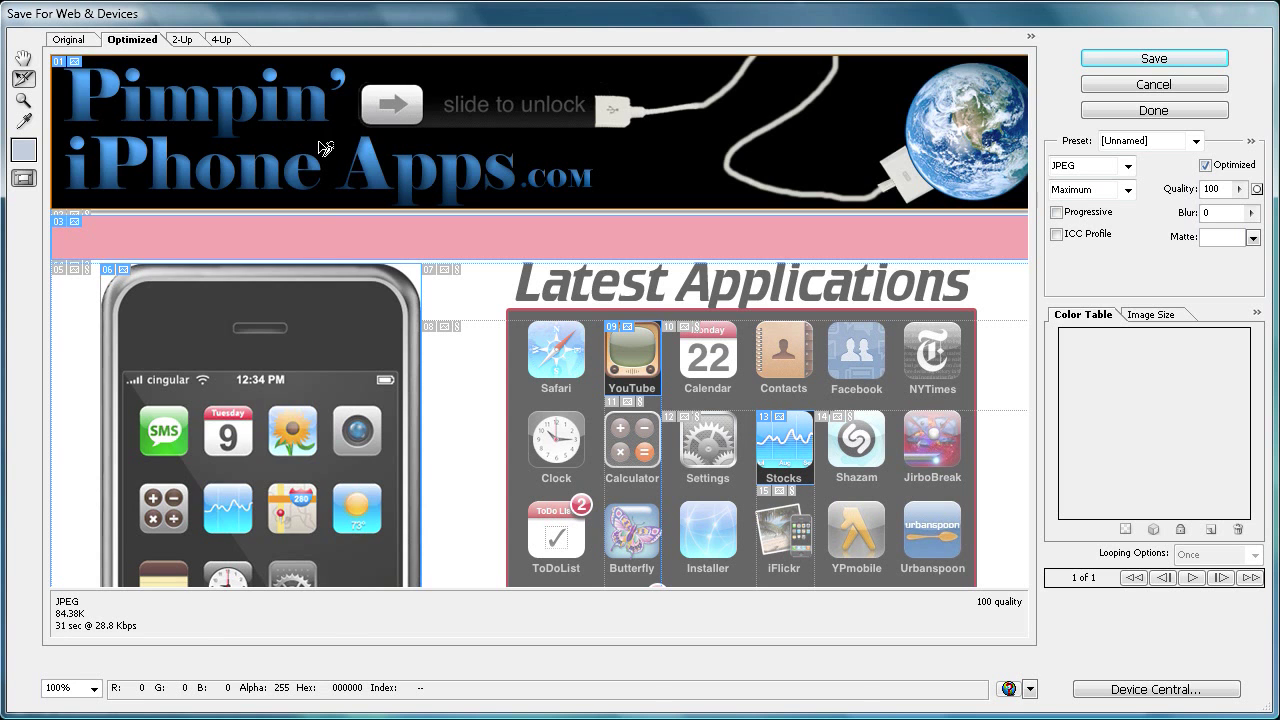
left_click(1097, 62)
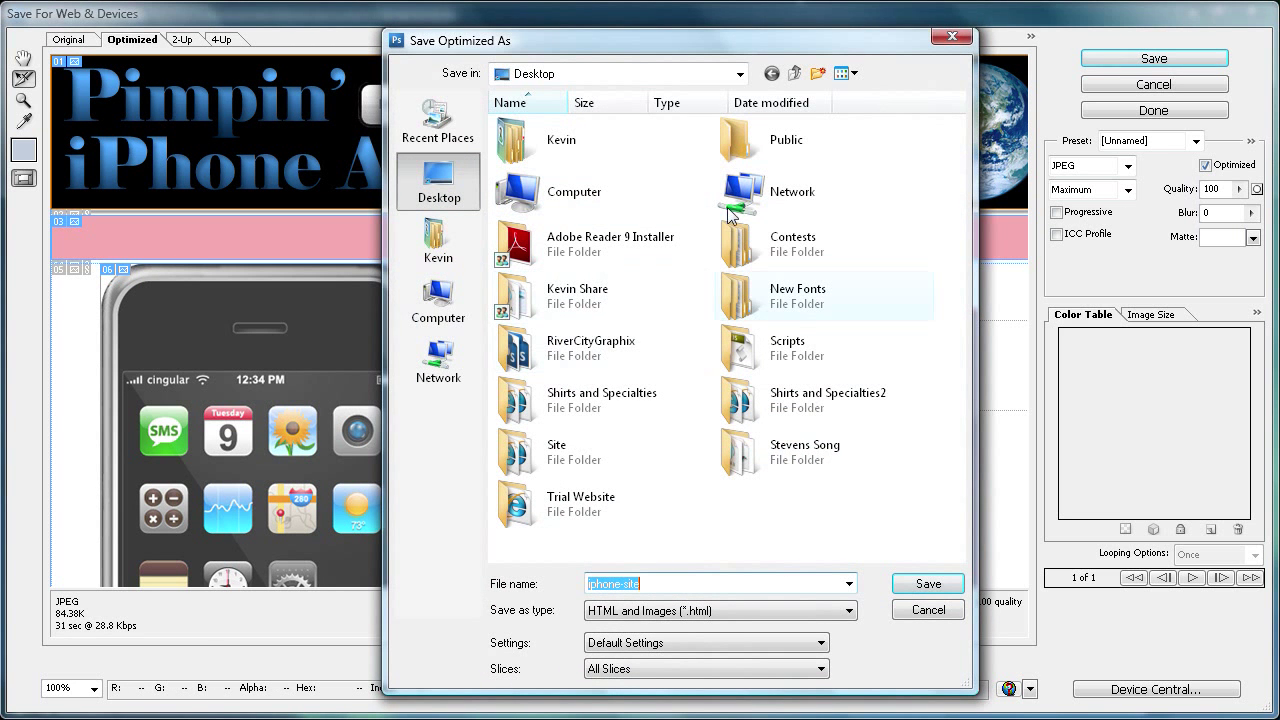
- Save the sliced page to the Desktop as 'index' in HTML and Images (*.html) format
left_click_drag(681, 43, 647, 48)
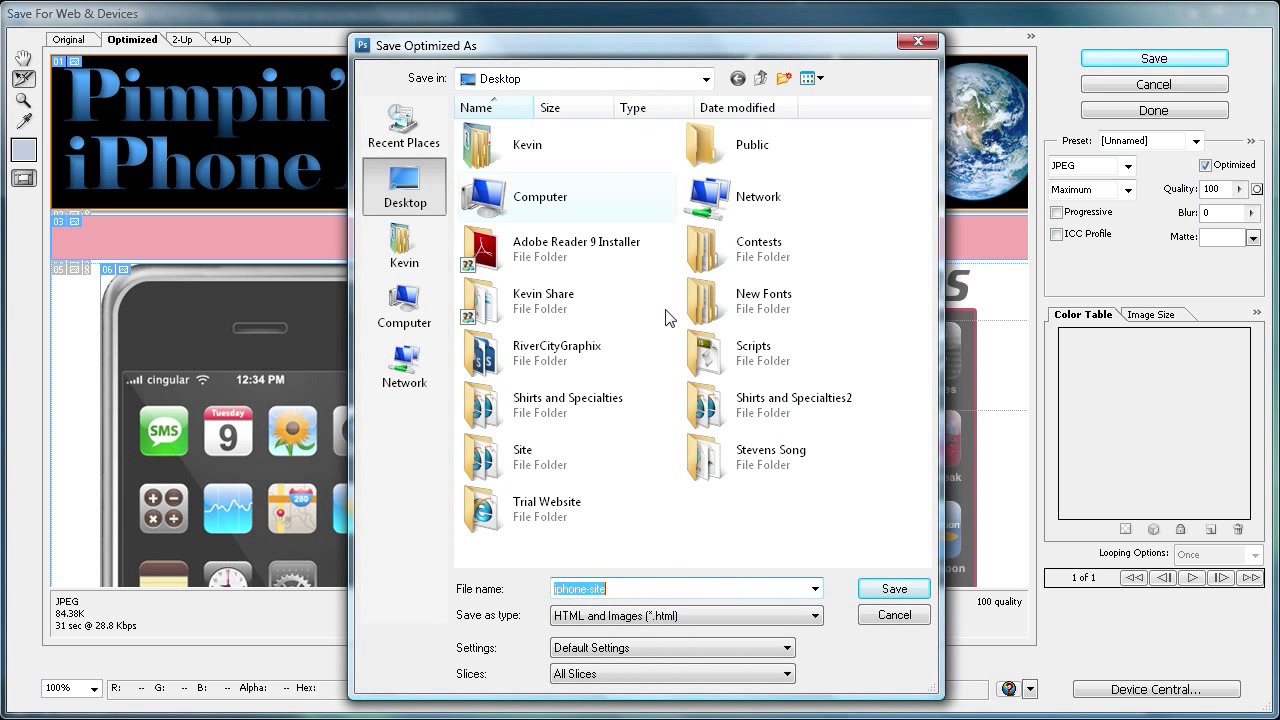
left_click(816, 617)
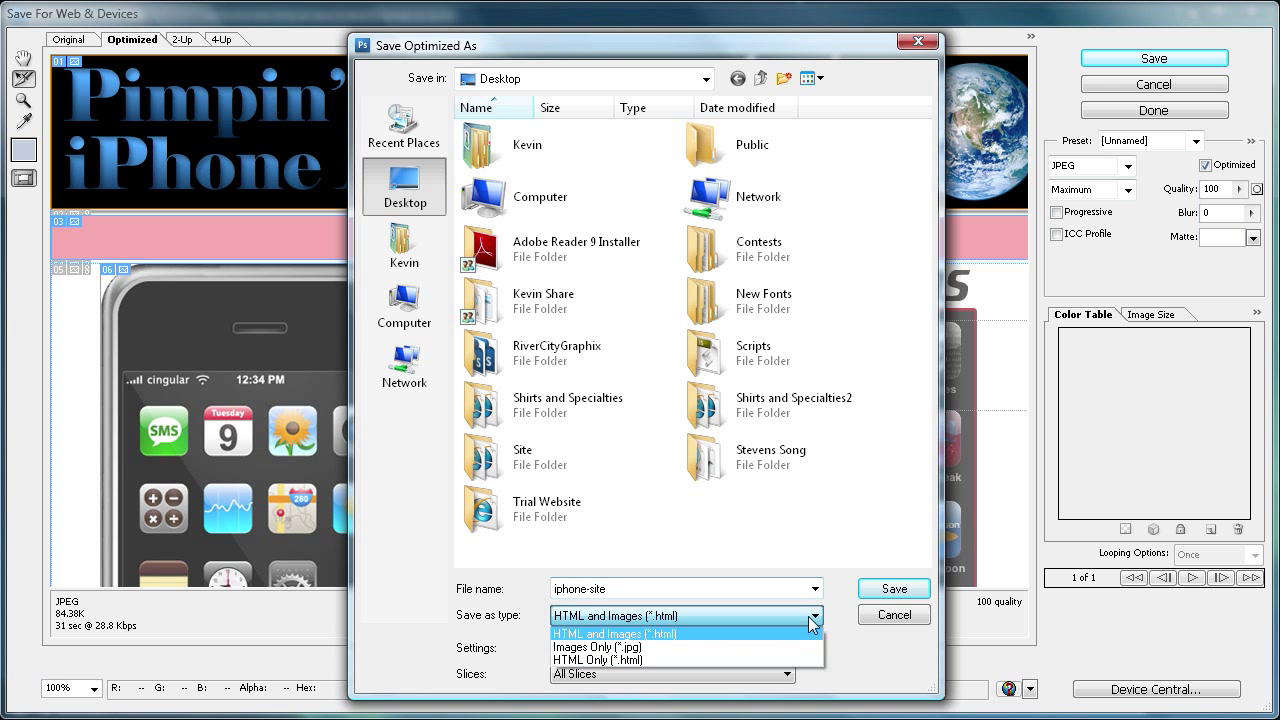
left_click(638, 590)
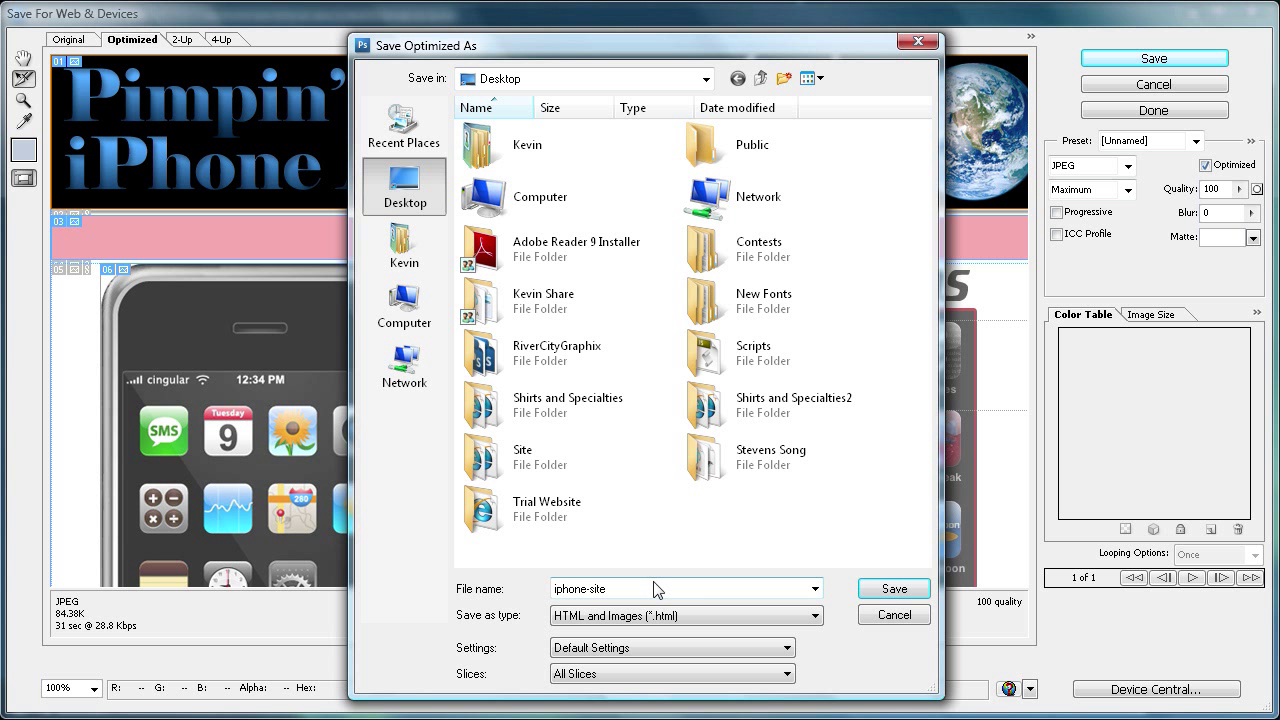
left_click_drag(656, 590, 537, 592)
left_click_drag(621, 593, 557, 589)
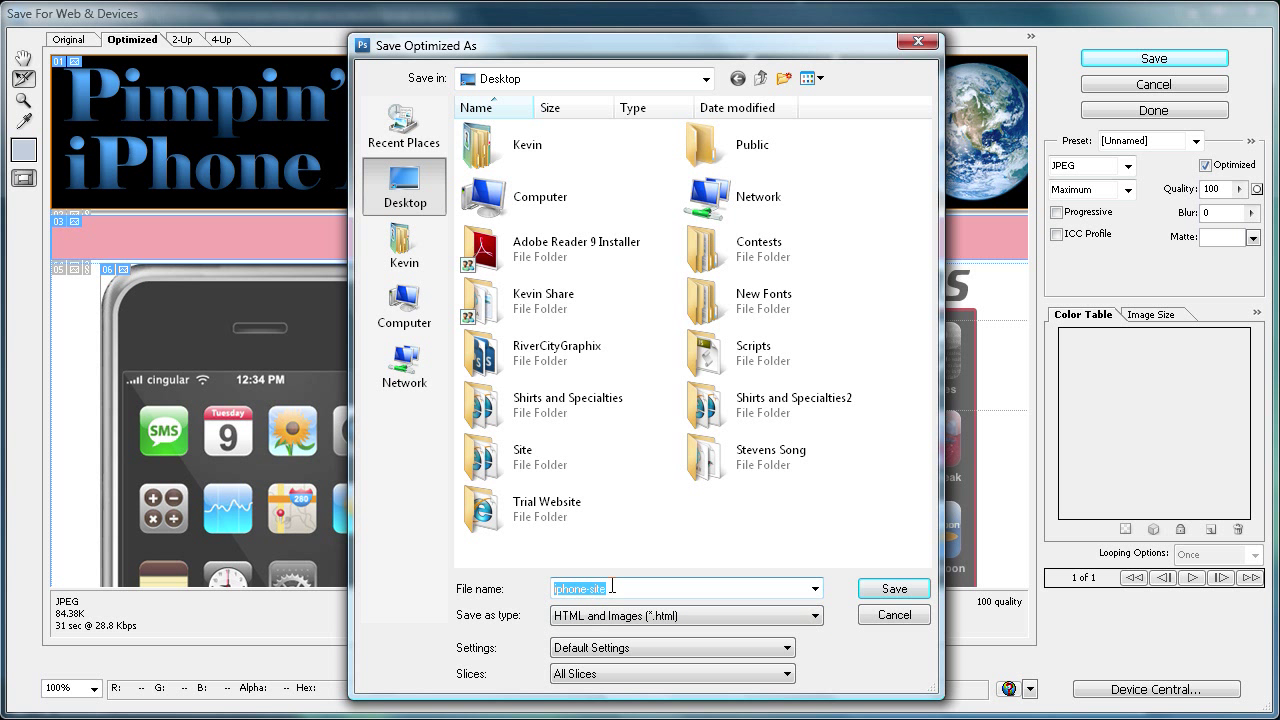
type("index")
left_click(743, 614)
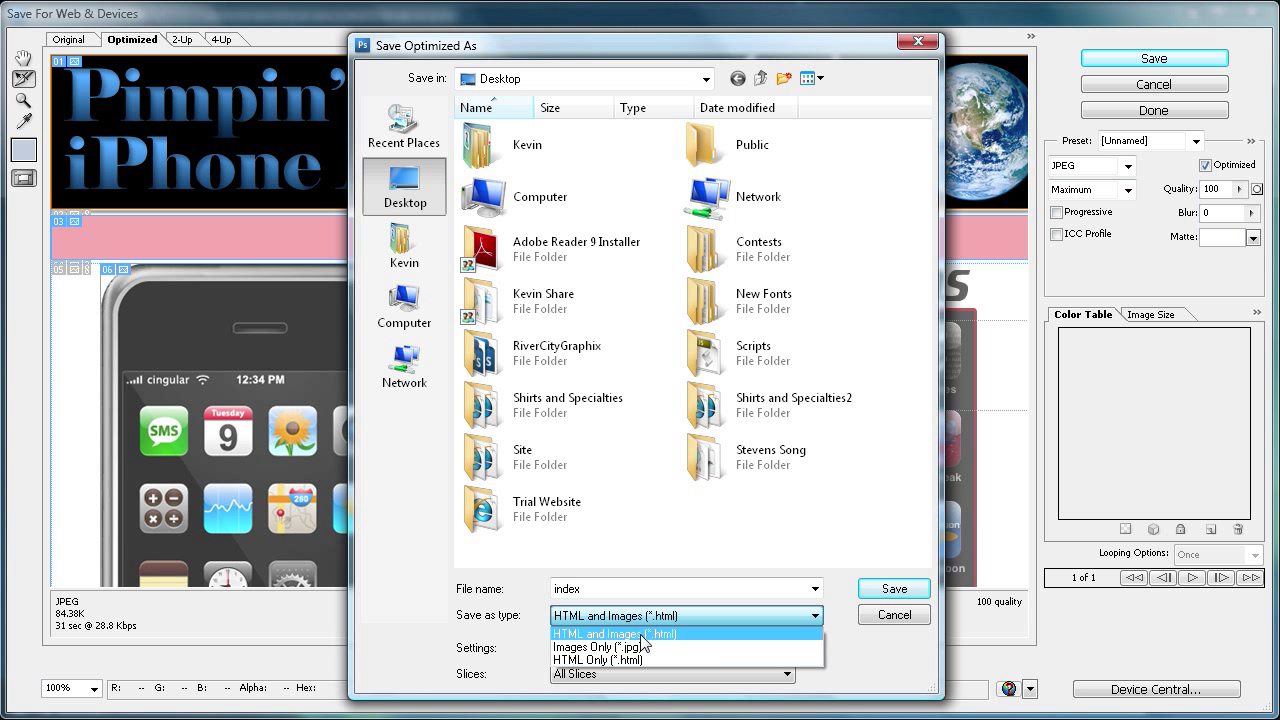
left_click(641, 635)
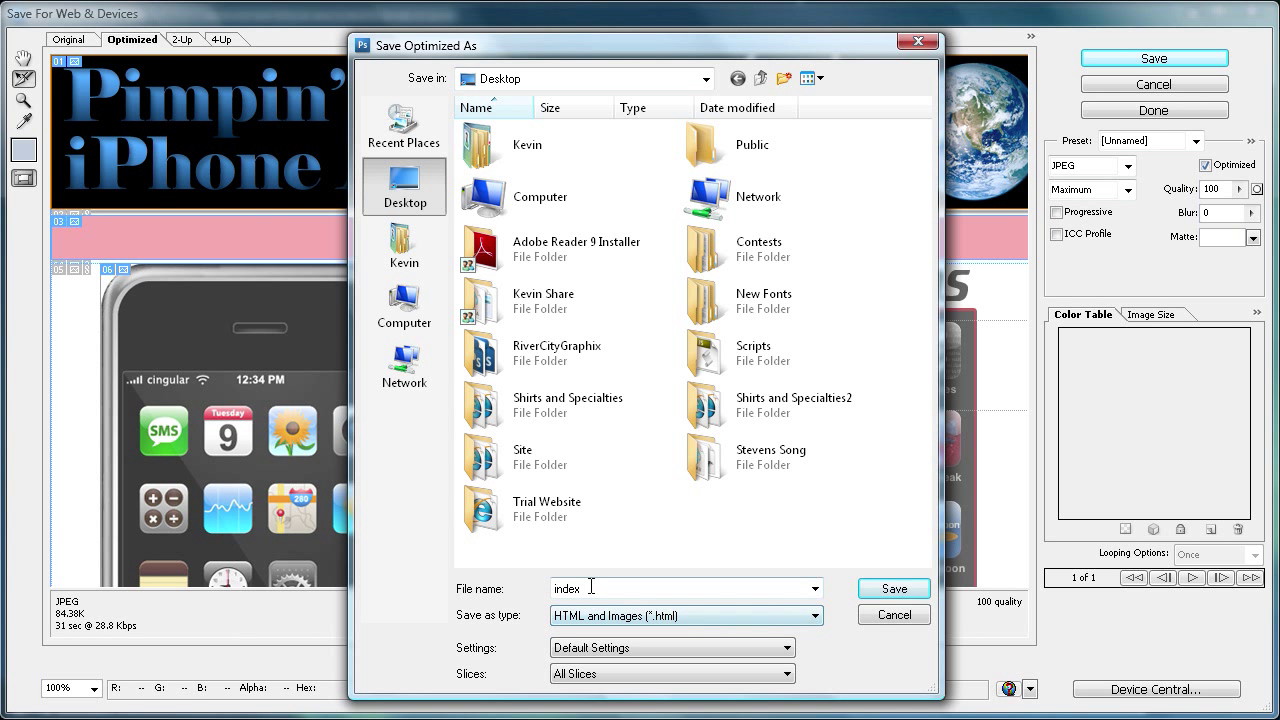
left_click(816, 618)
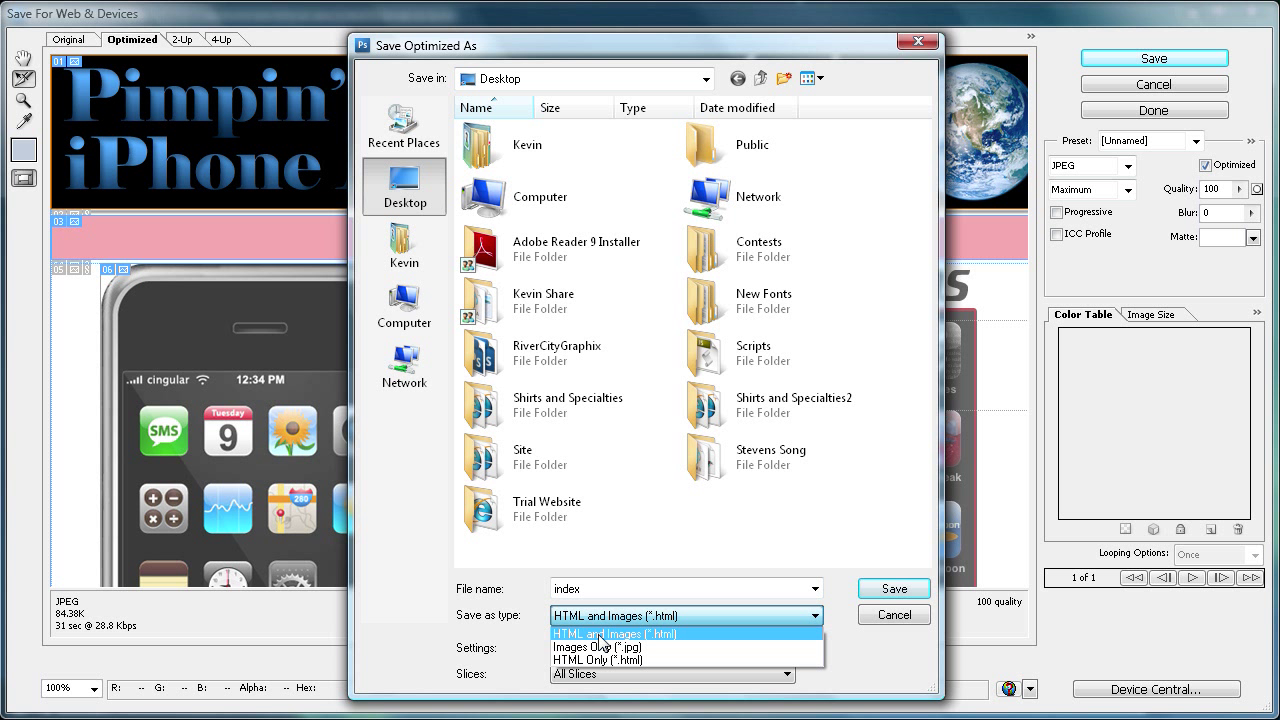
left_click(600, 634)
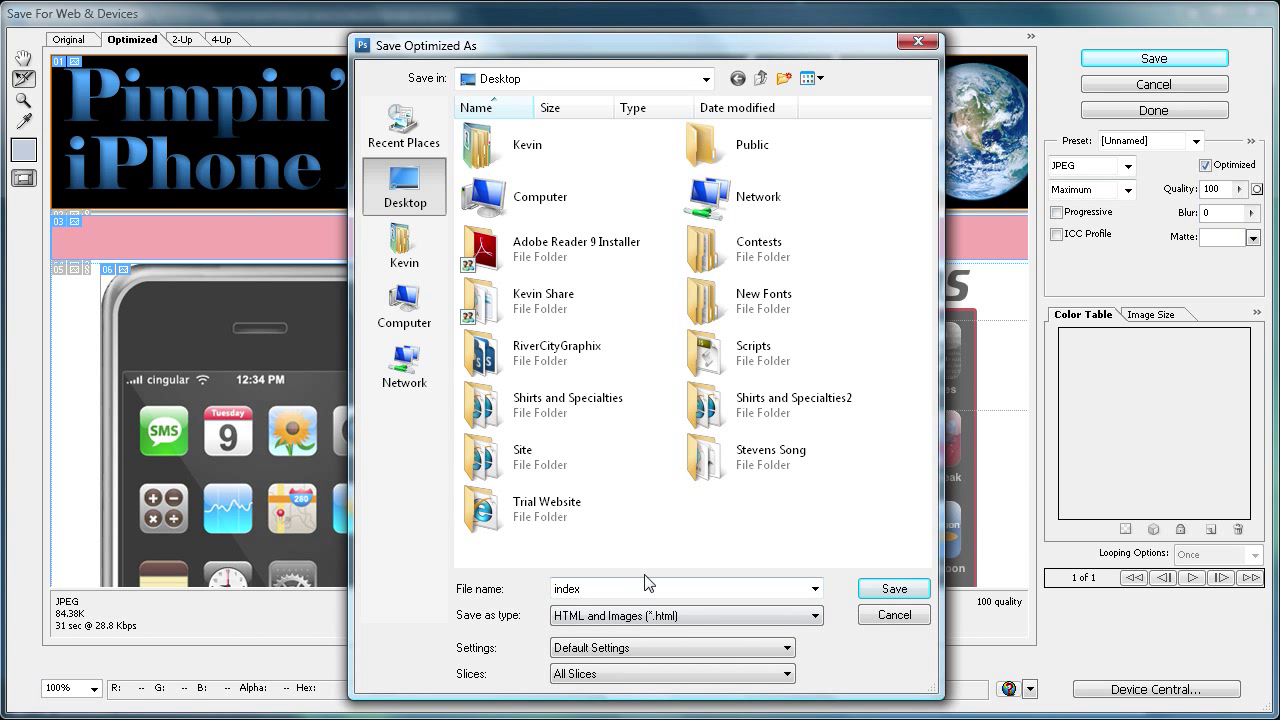
left_click(890, 594)
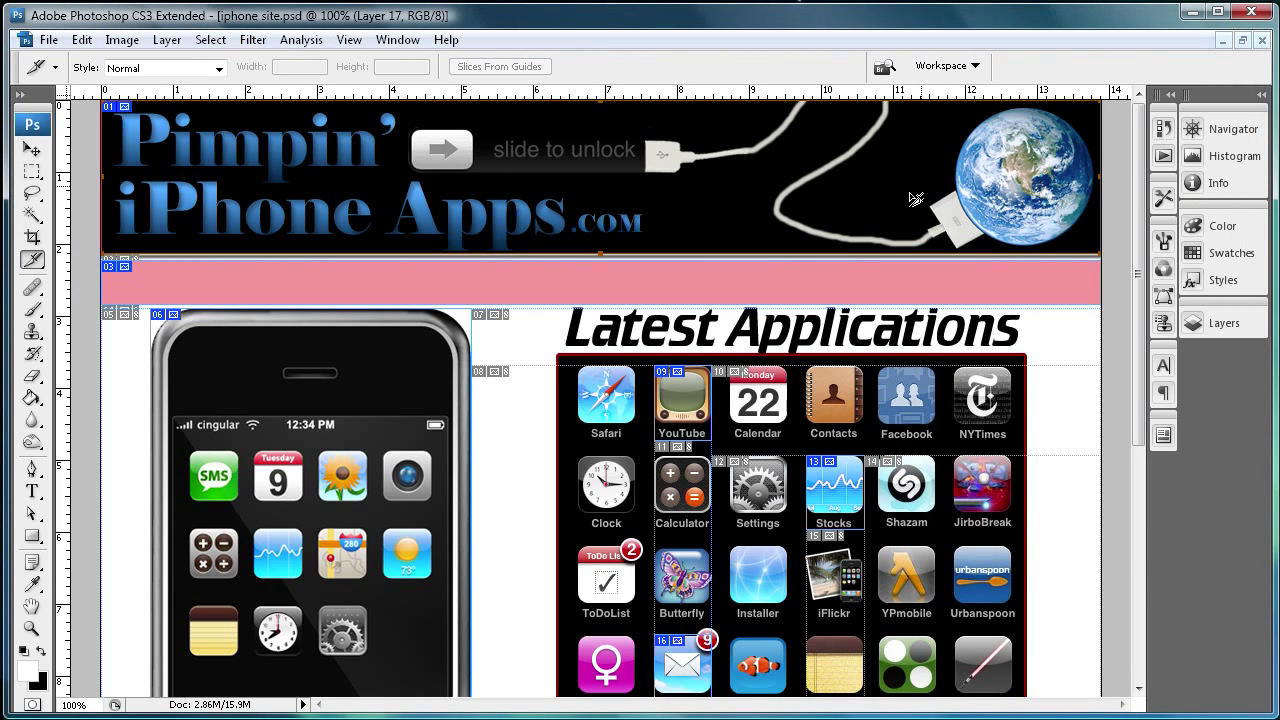
- Close the mockup without saving changes and turn on Show Desktop Icons to reveal the index file
left_click(1250, 11)
left_click(643, 301)
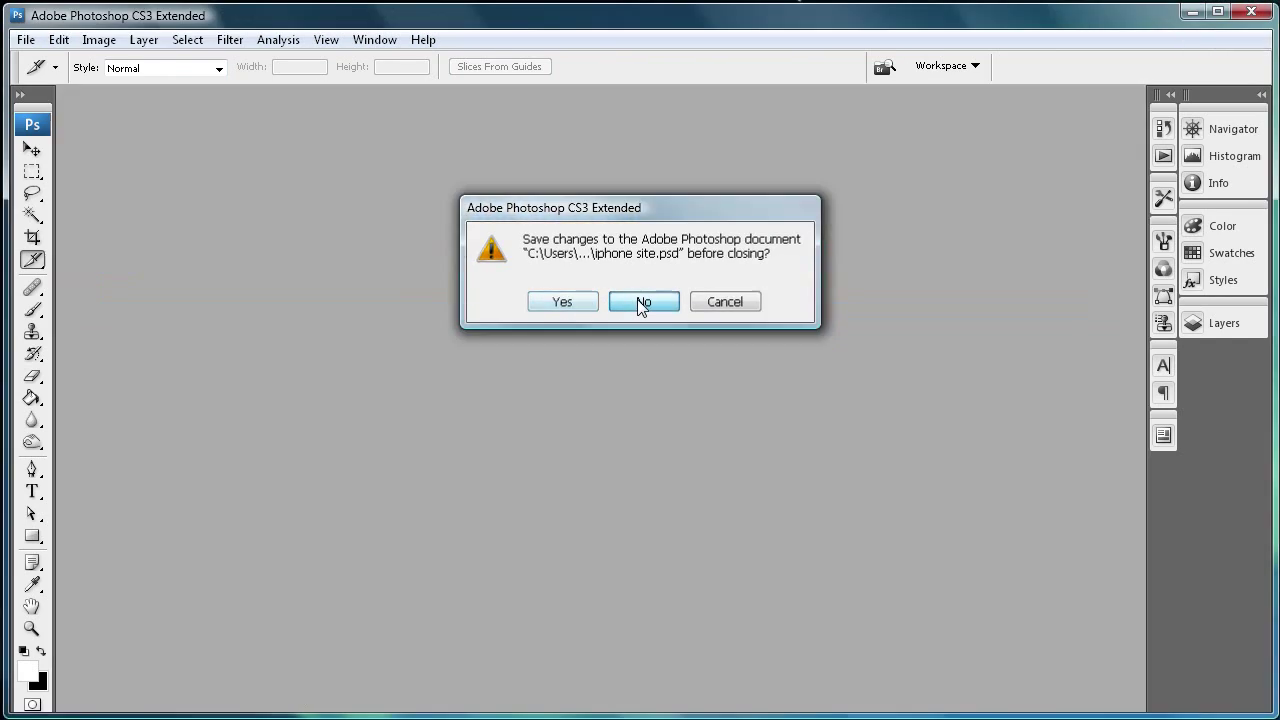
right_click(863, 302)
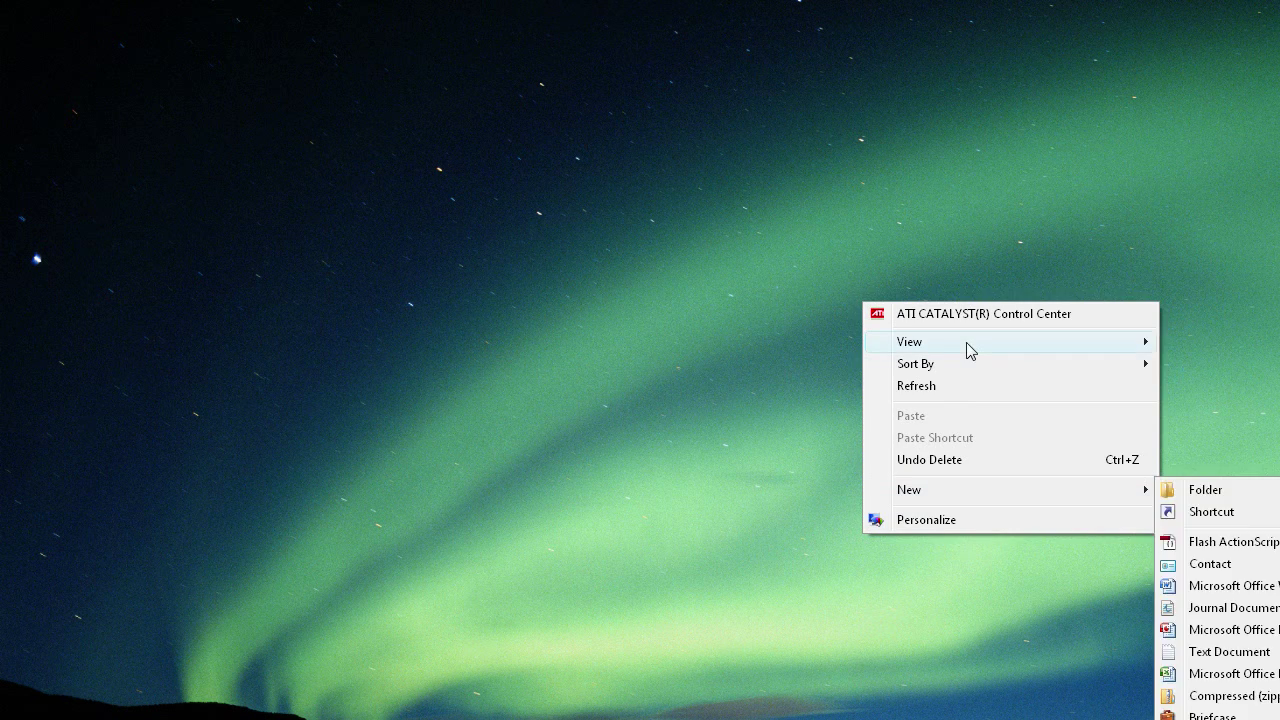
mouse_move(966, 345)
left_click(1206, 467)
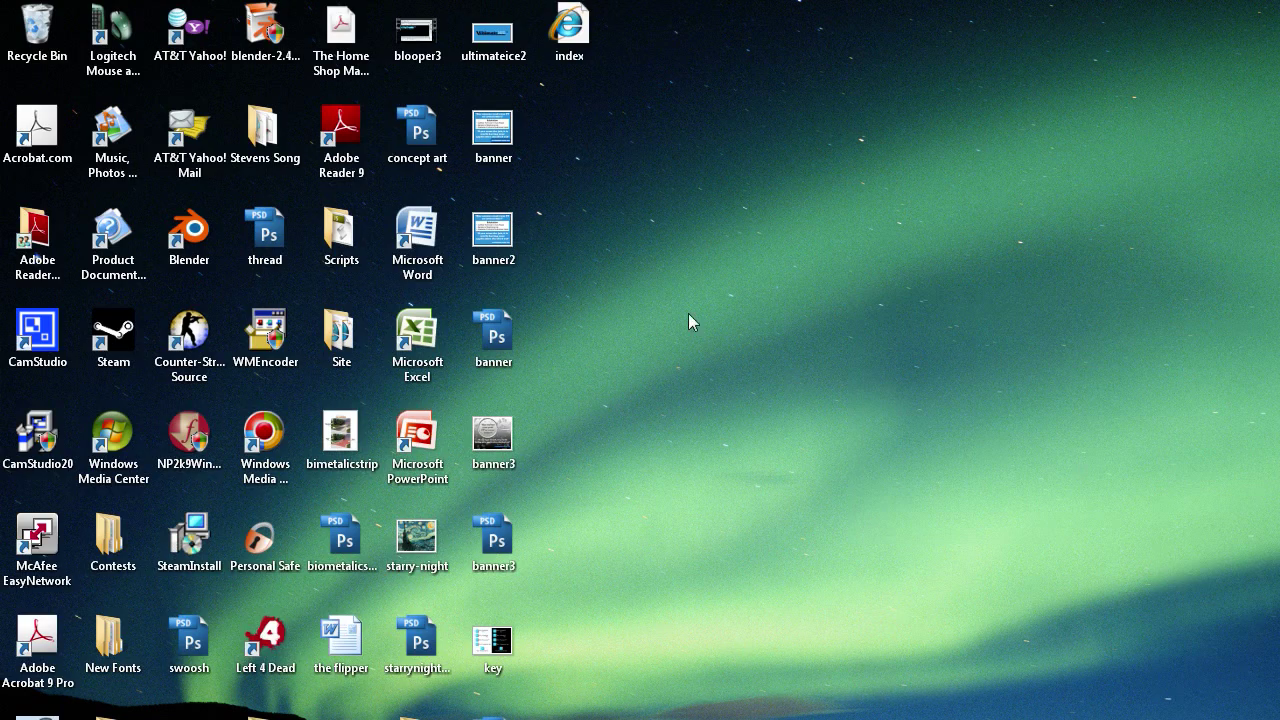
- Open index.html in Internet Explorer and allow its blocked active content
double_click(588, 50)
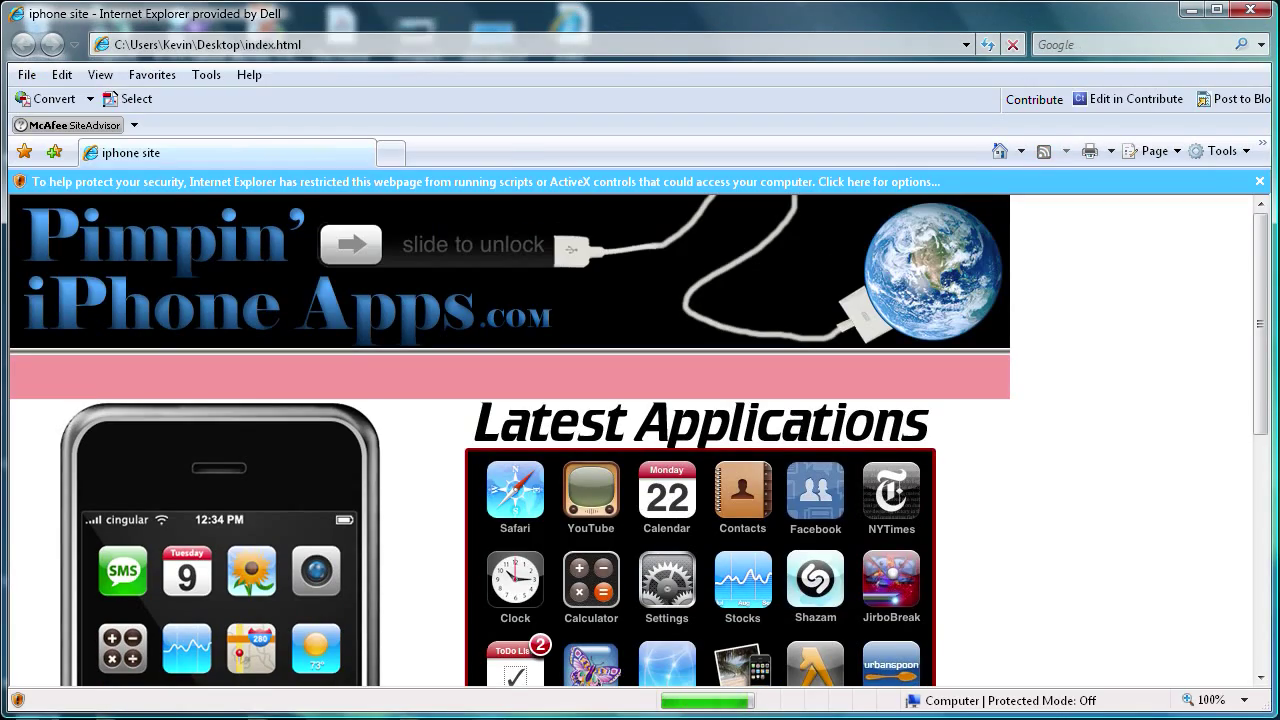
left_click(678, 186)
left_click(700, 206)
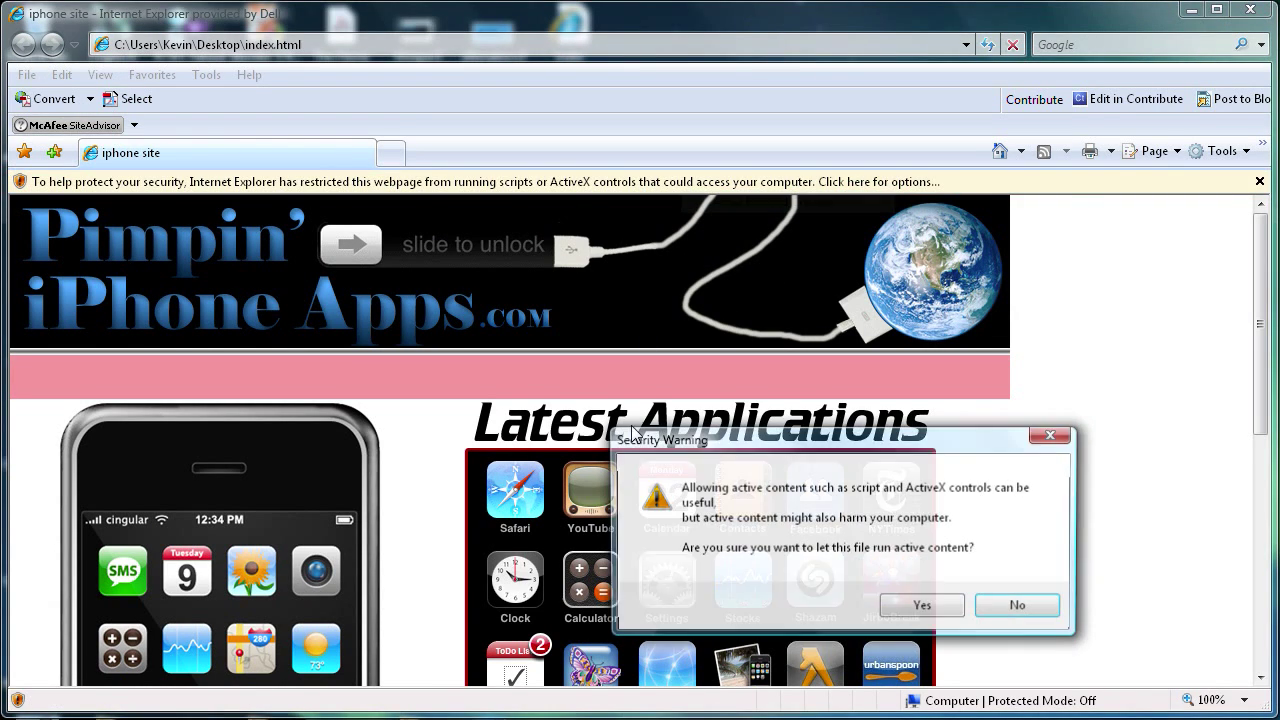
left_click(922, 605)
- Scroll through the Pimpin' iPhone Apps page to check the banner, iPhone and icons
scroll(726, 434, "down", 3)
scroll(500, 430, "up", 3)
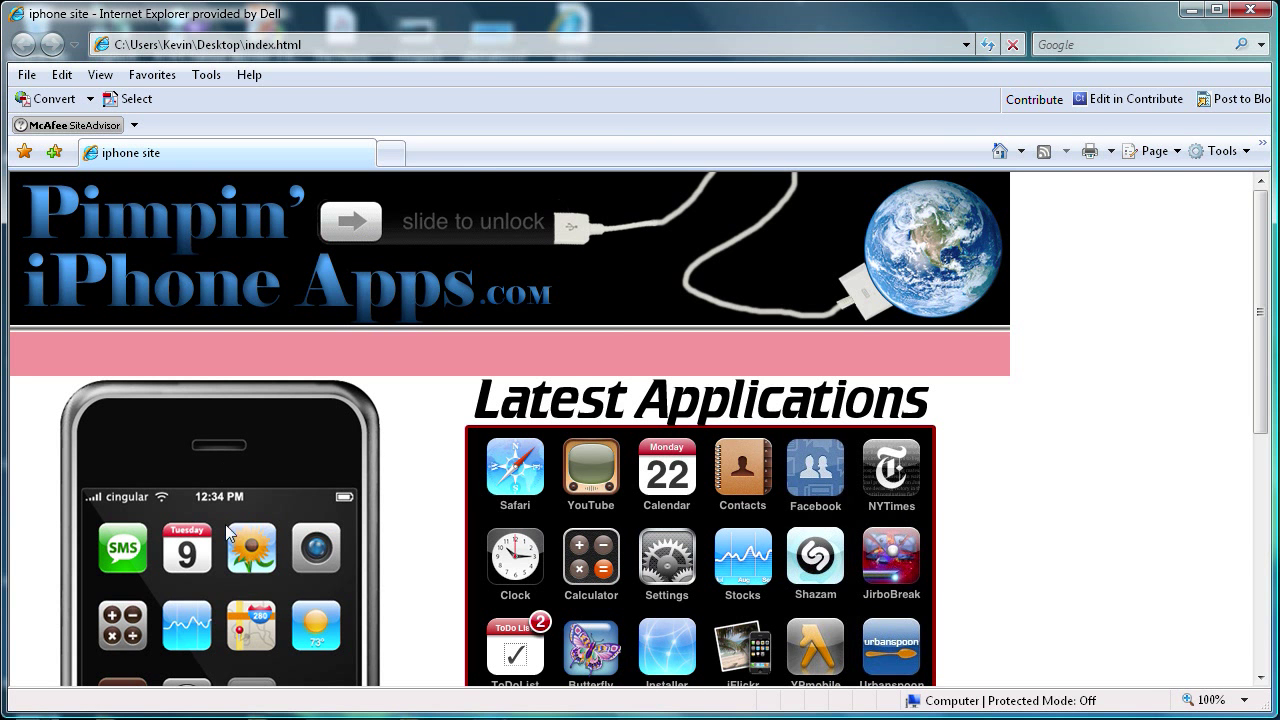
scroll(414, 583, "down", 2)
scroll(400, 577, "up", 2)
scroll(294, 554, "down", 4)
scroll(282, 546, "up", 4)
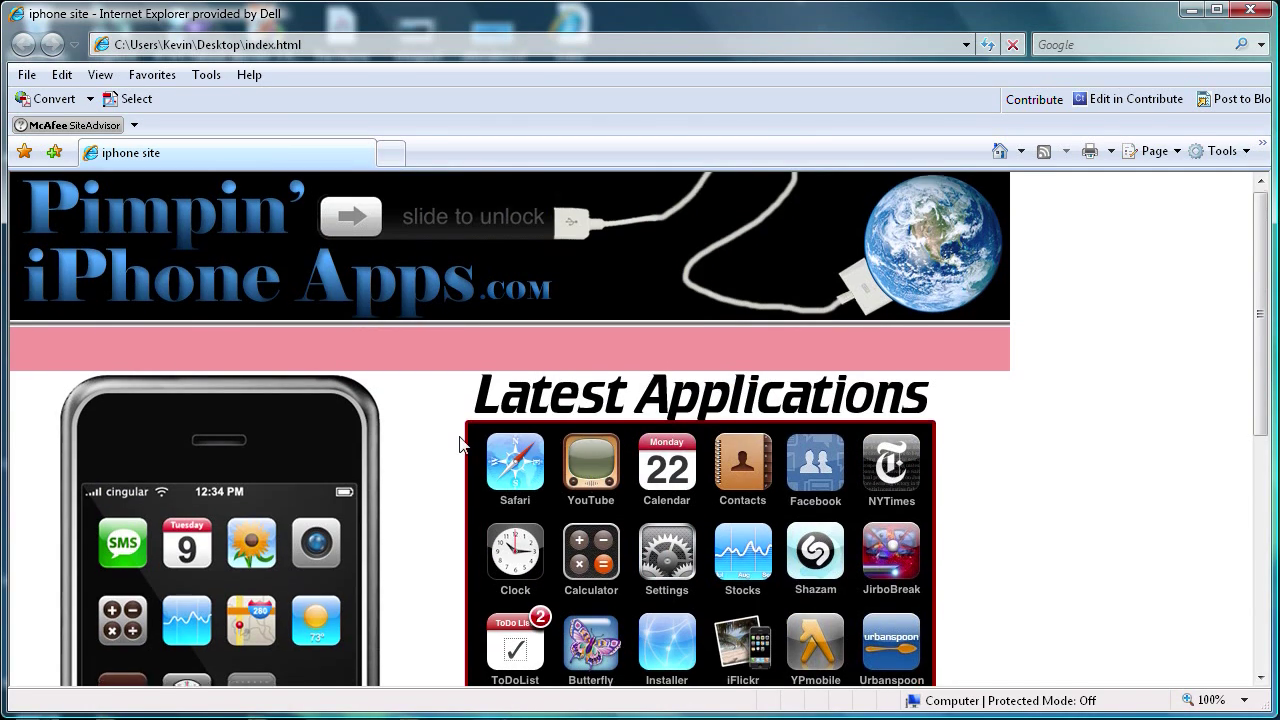
scroll(462, 440, "down", 4)
scroll(468, 428, "up", 5)
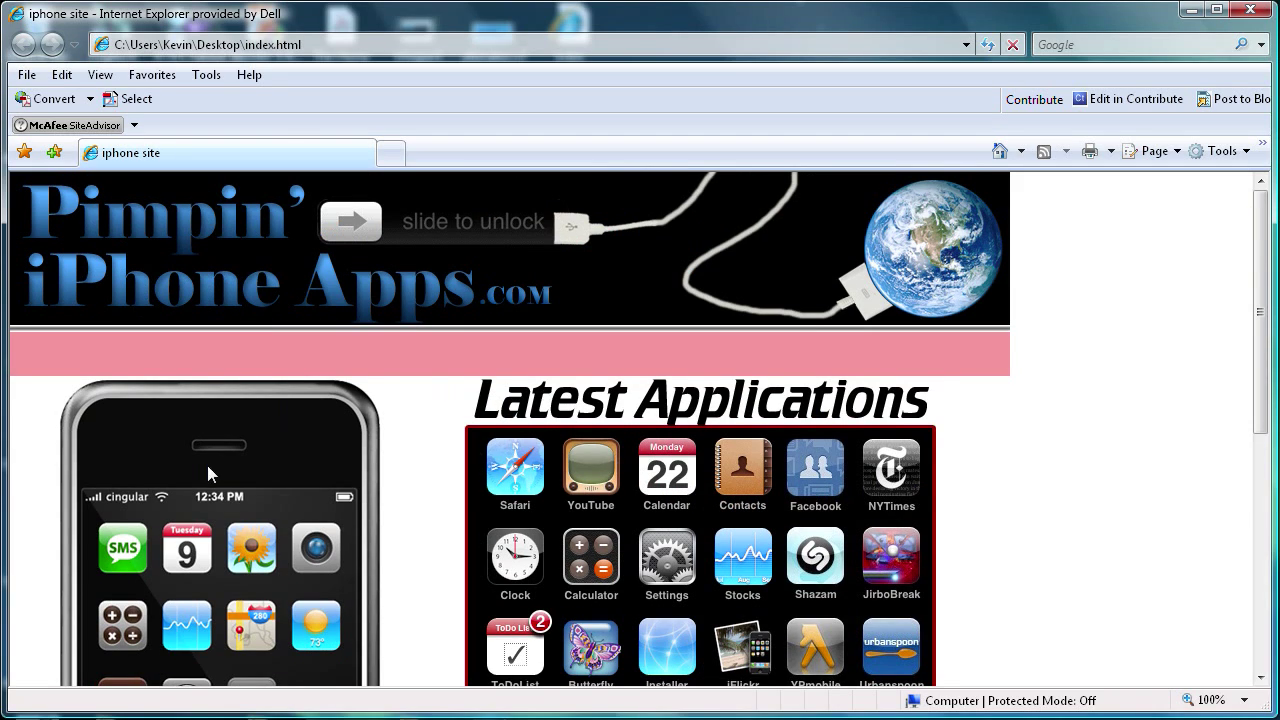
scroll(244, 435, "down", 4)
scroll(250, 430, "up", 4)
scroll(254, 425, "down", 1)
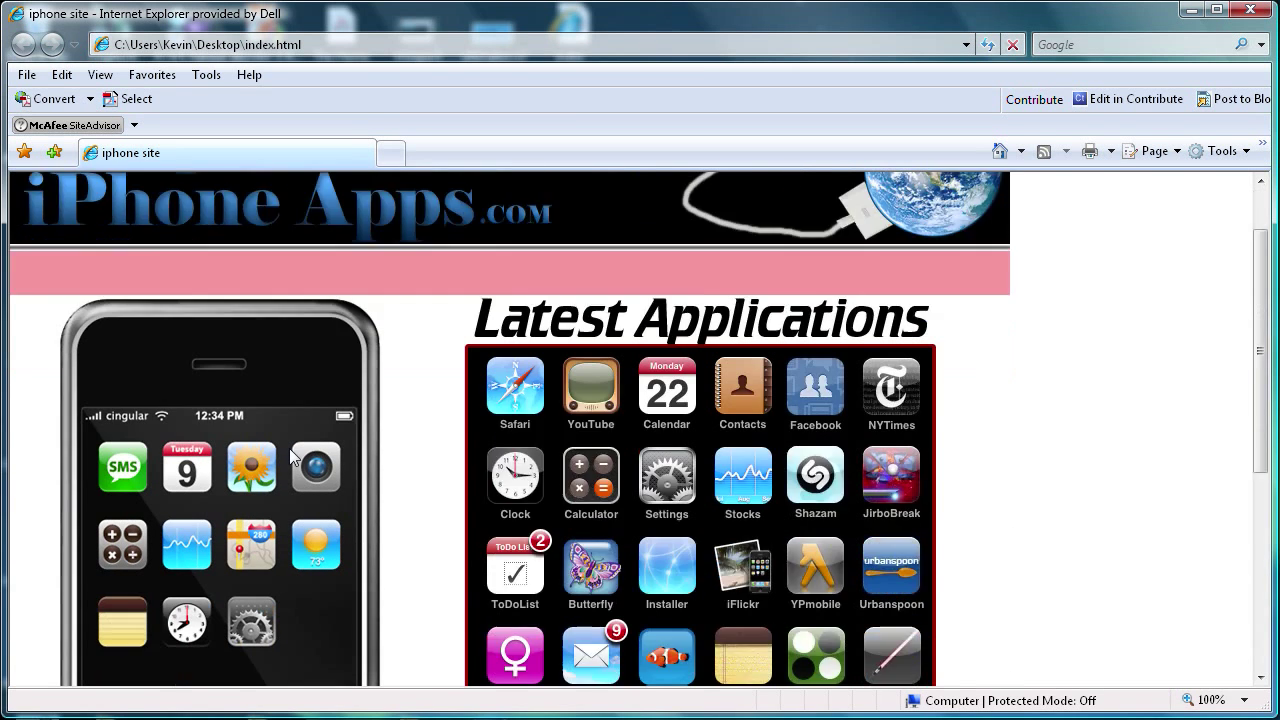
scroll(291, 455, "down", 3)
scroll(296, 463, "up", 4)
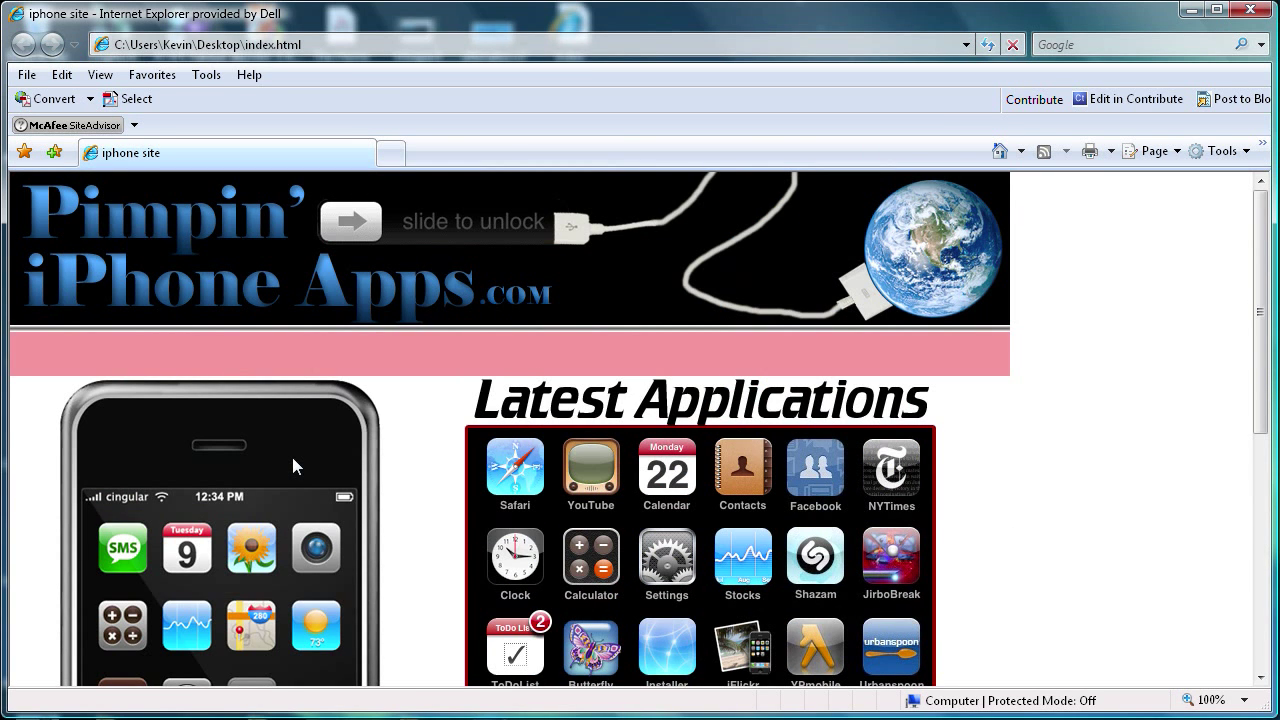